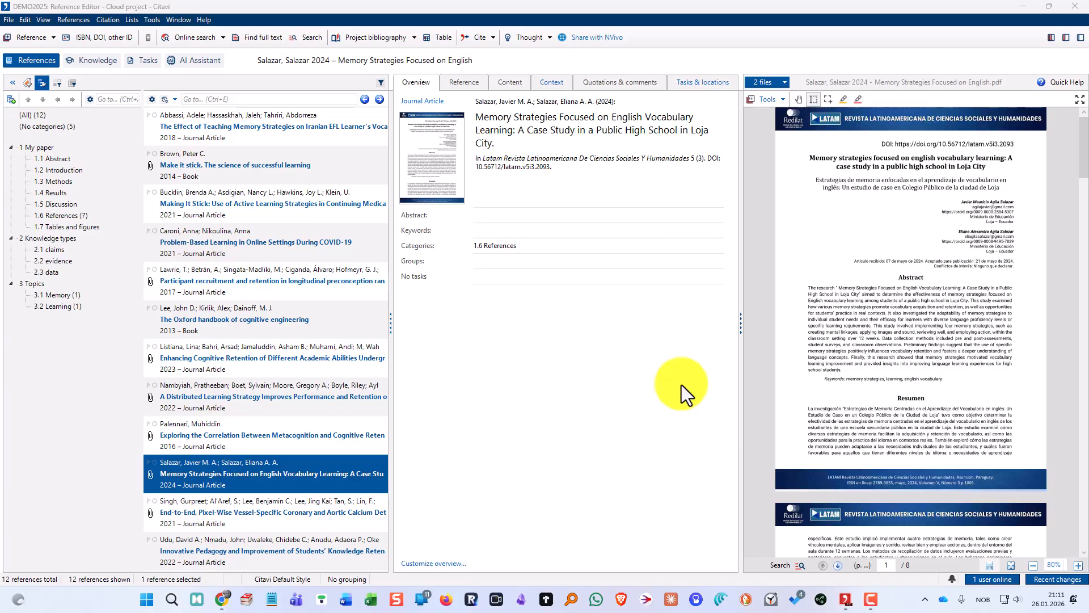
Step: Switch to the Chrome article on Citavi 7 and review which fields can and cannot be updated from Excel
key(alt+Tab)
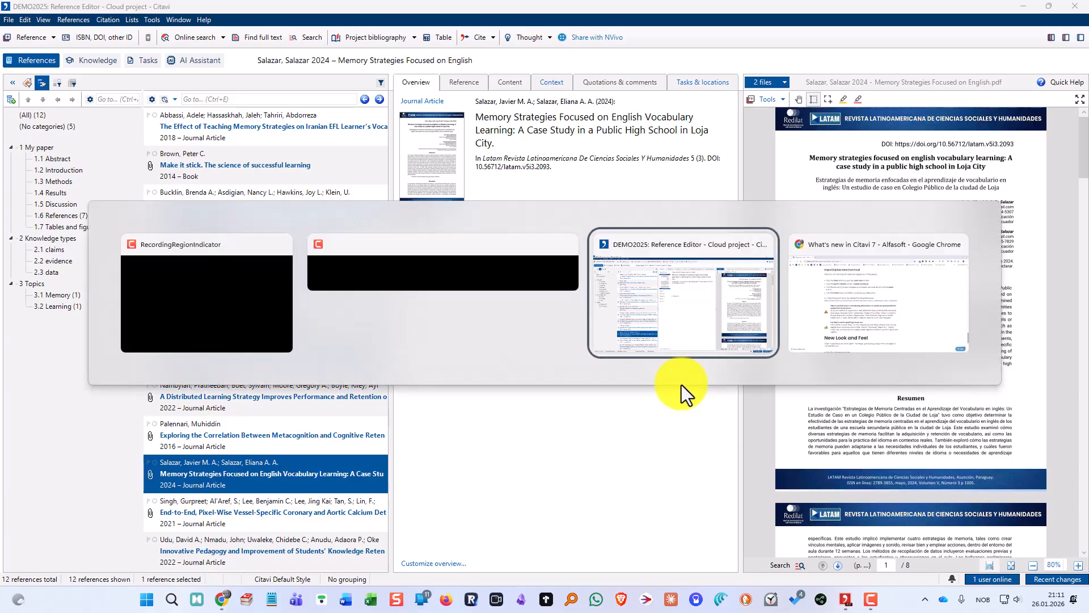
key(alt+Tab)
key(alt+Tab)
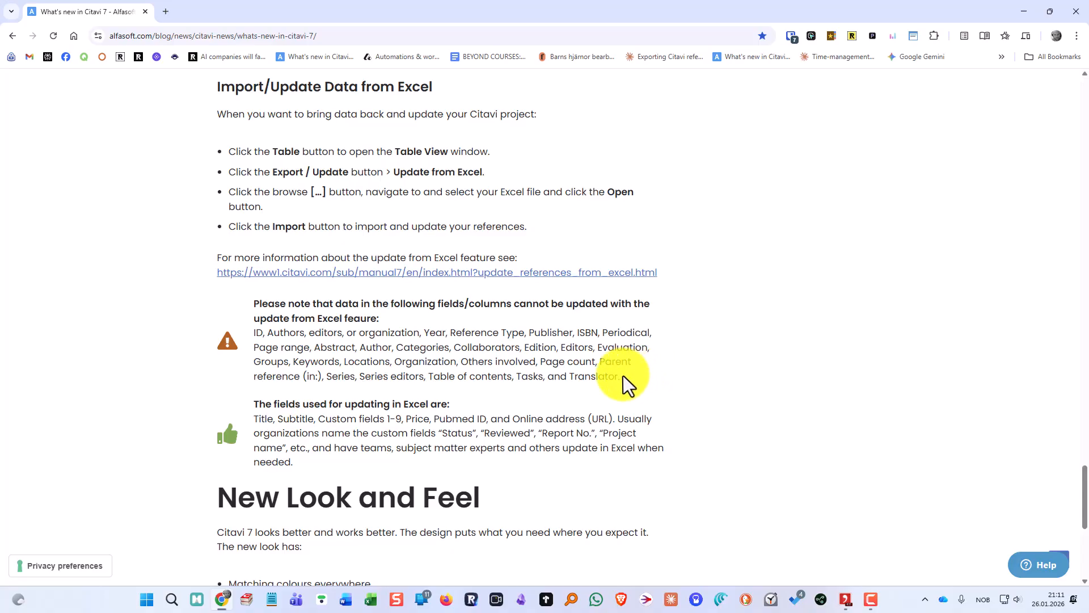
drag(623, 375, 252, 333)
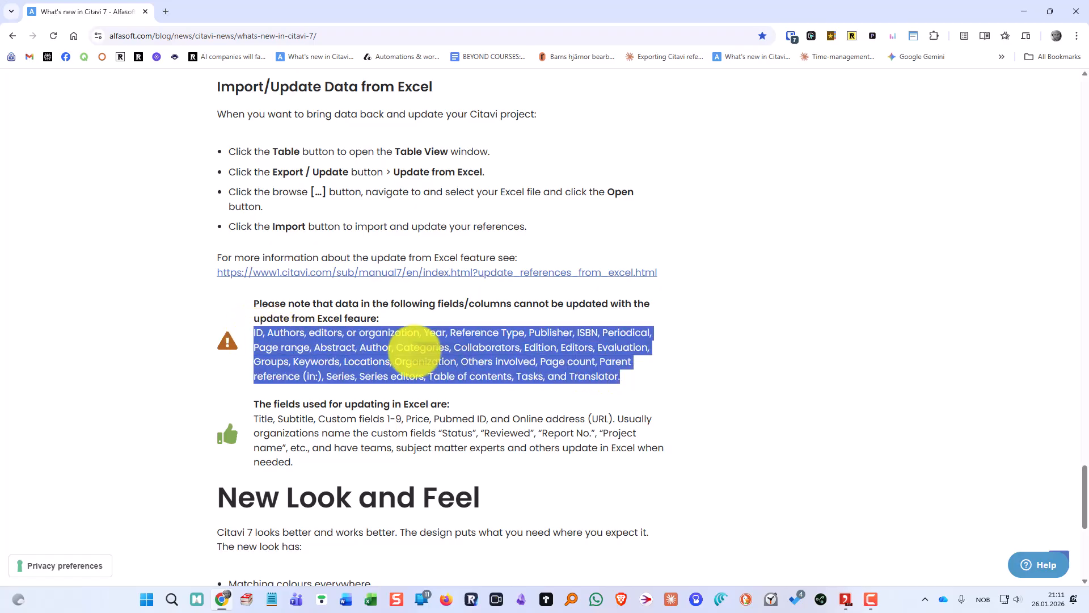
click(587, 352)
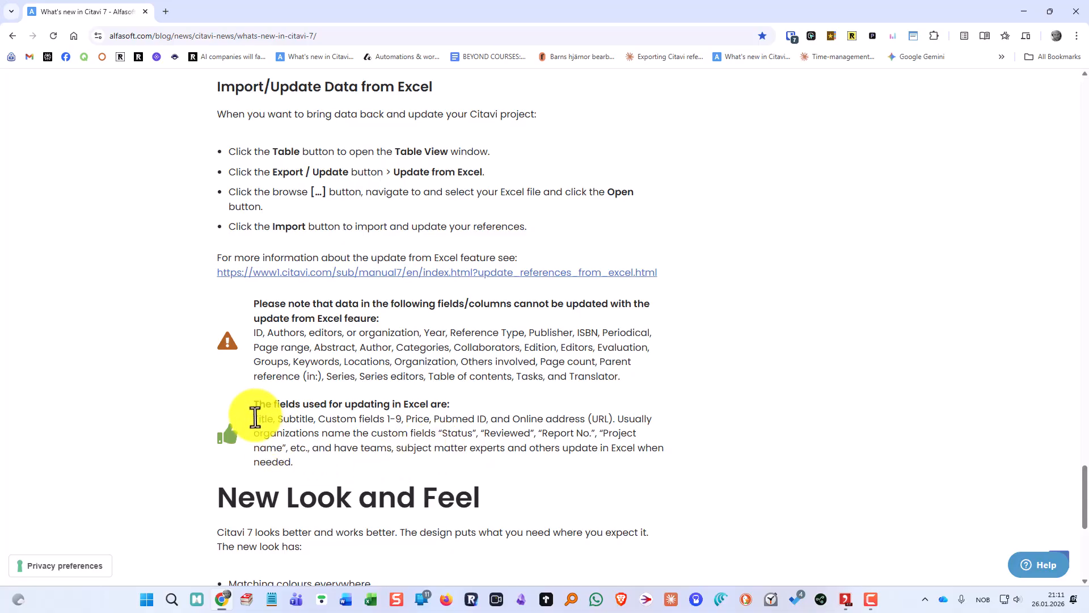
drag(254, 418, 316, 419)
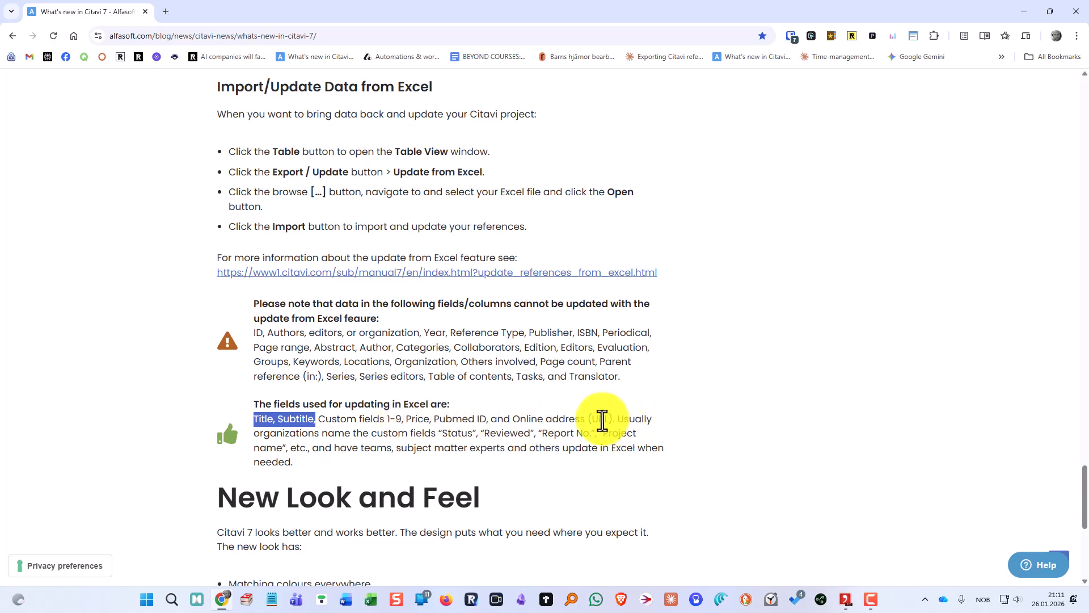
drag(608, 419, 595, 419)
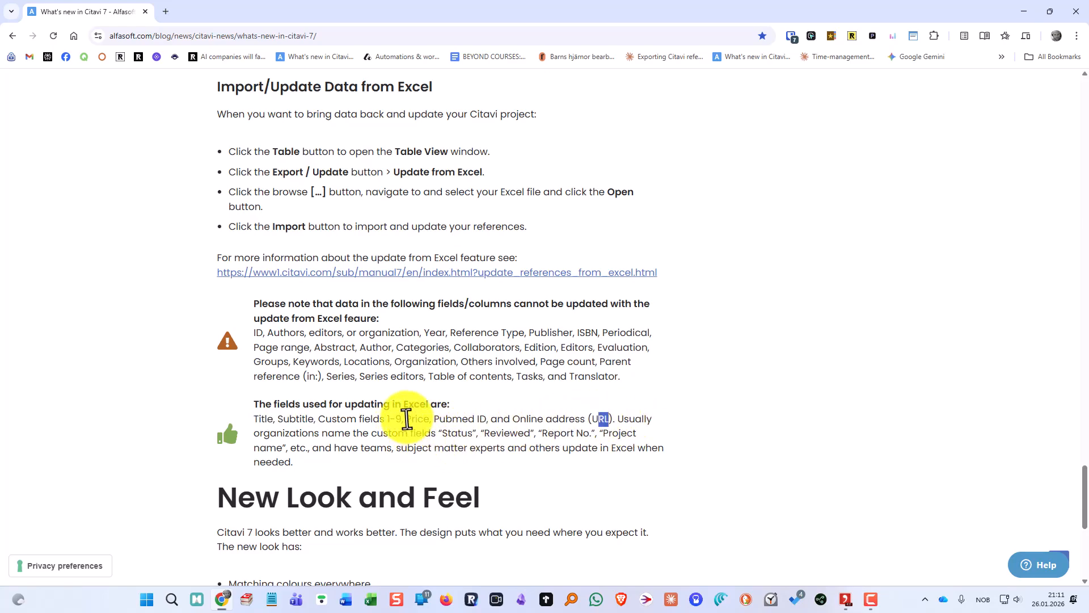
drag(401, 419, 319, 418)
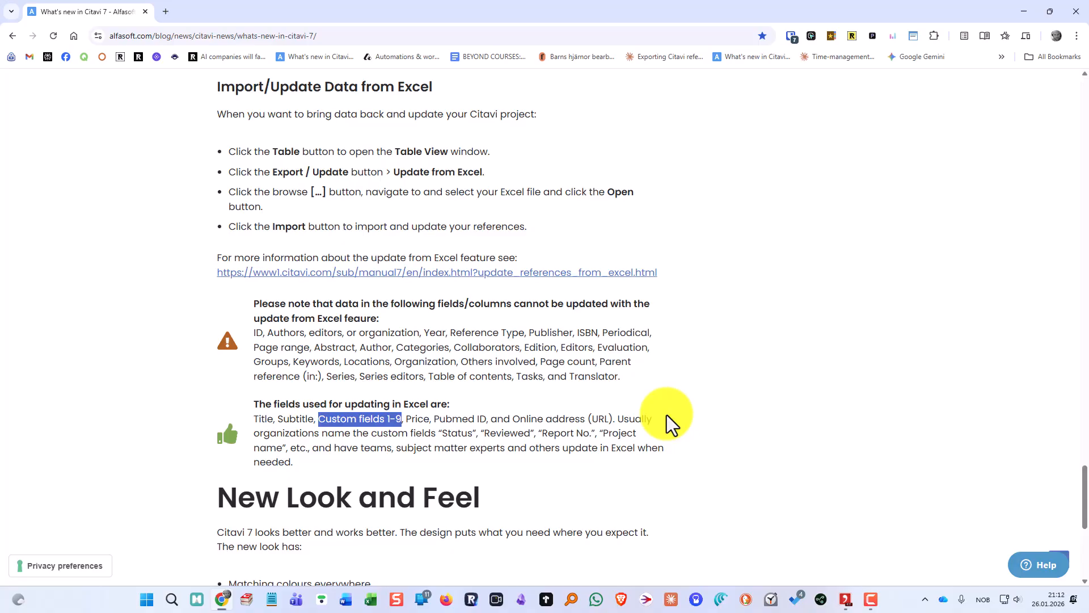
Step: Switch back to Citavi and bring up the custom fields among the additional fields of the selected reference
key(alt+Tab)
key(alt+Tab)
key(alt+Tab)
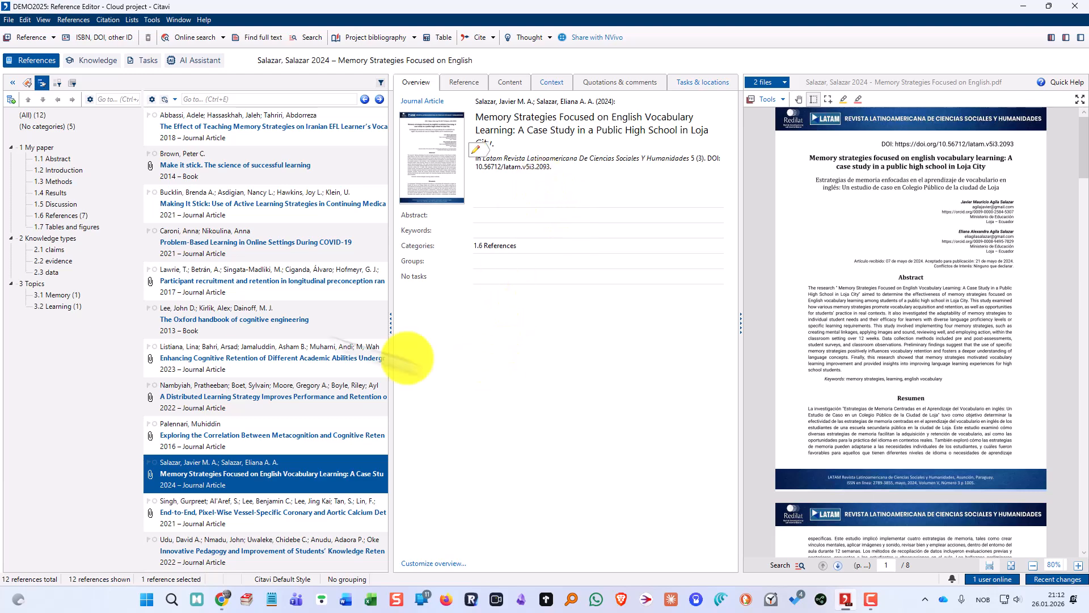
click(466, 81)
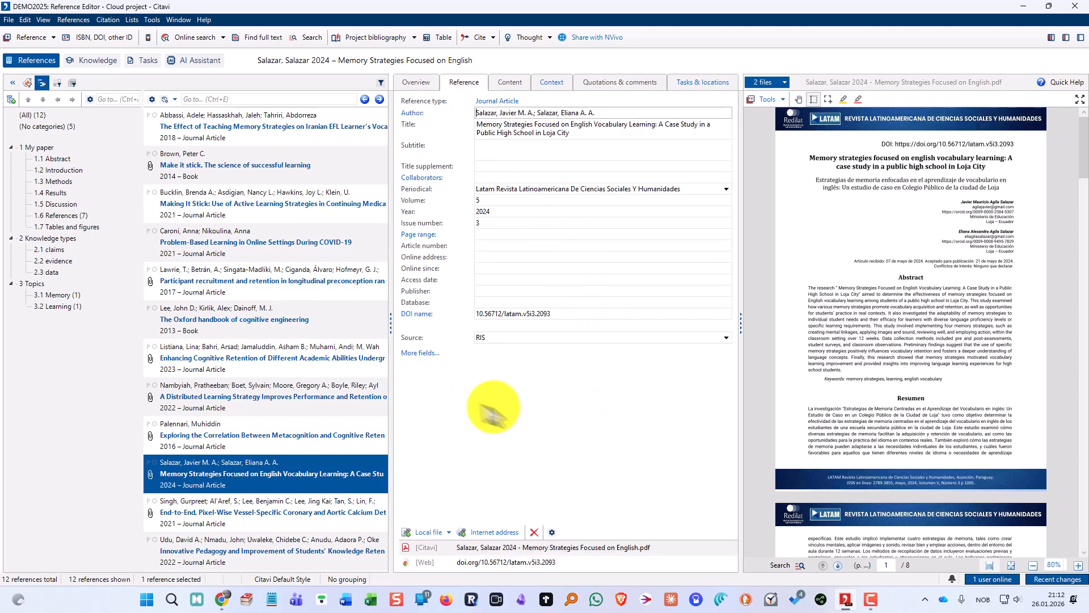
click(426, 354)
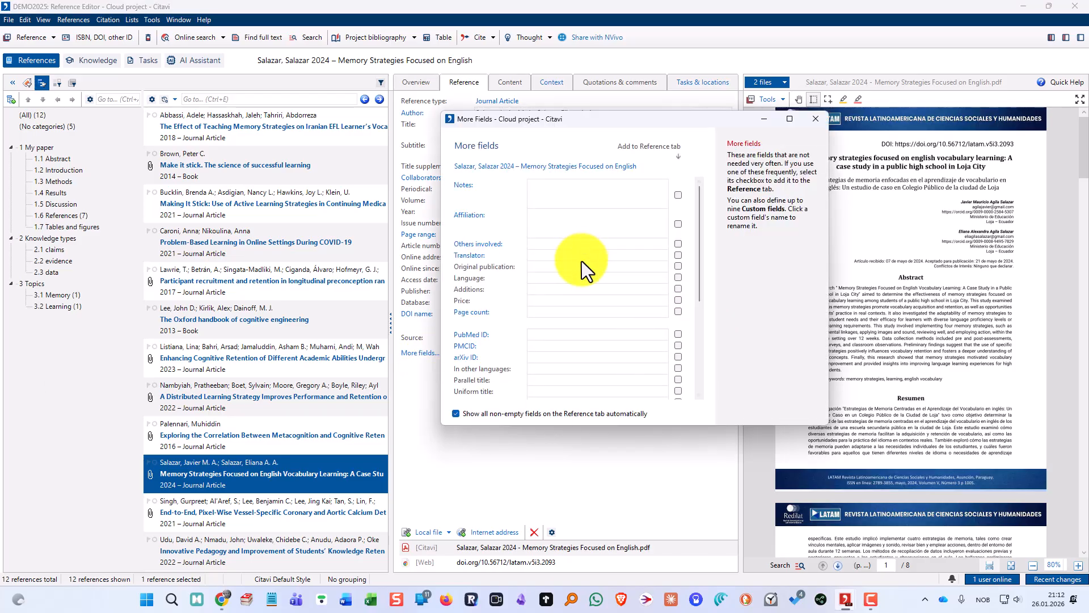
scroll(582, 261, down, 5)
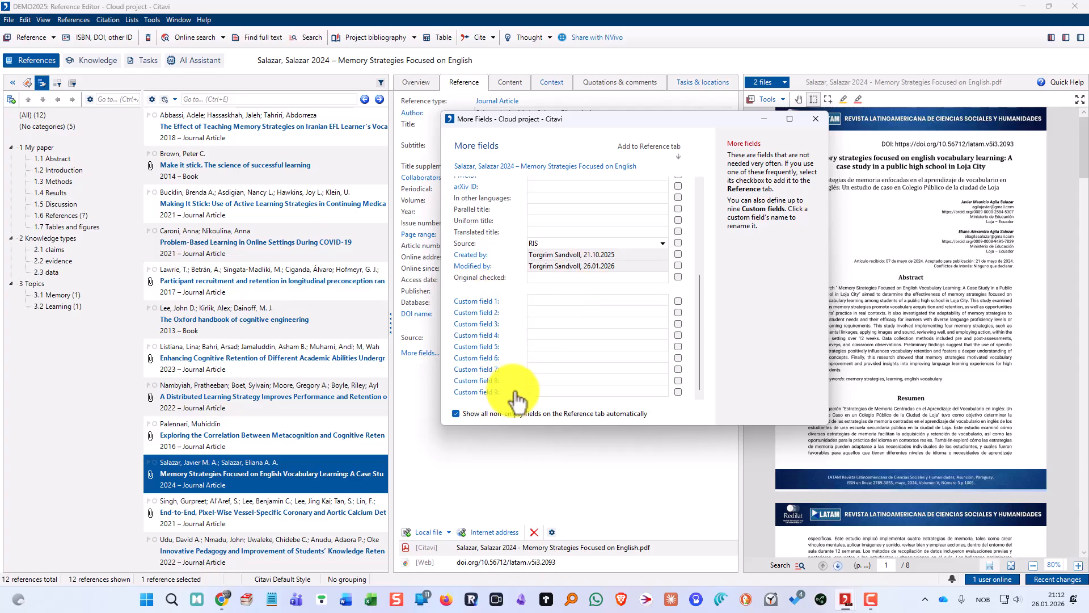
Step: Rename Custom field 1 to Status, have it shown as a list, and close the additional fields
click(481, 302)
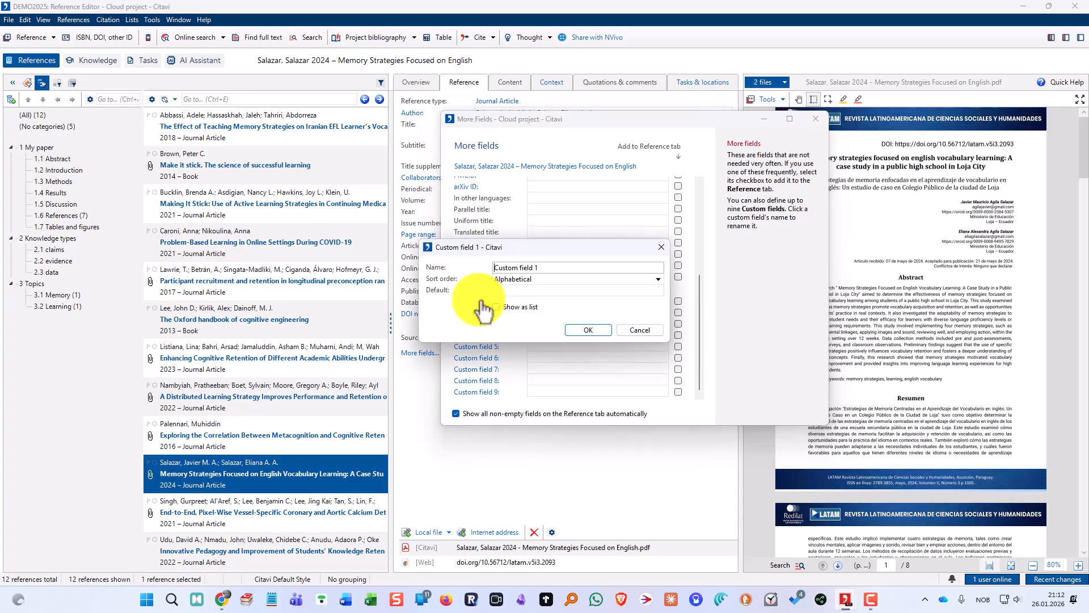
drag(546, 268, 478, 273)
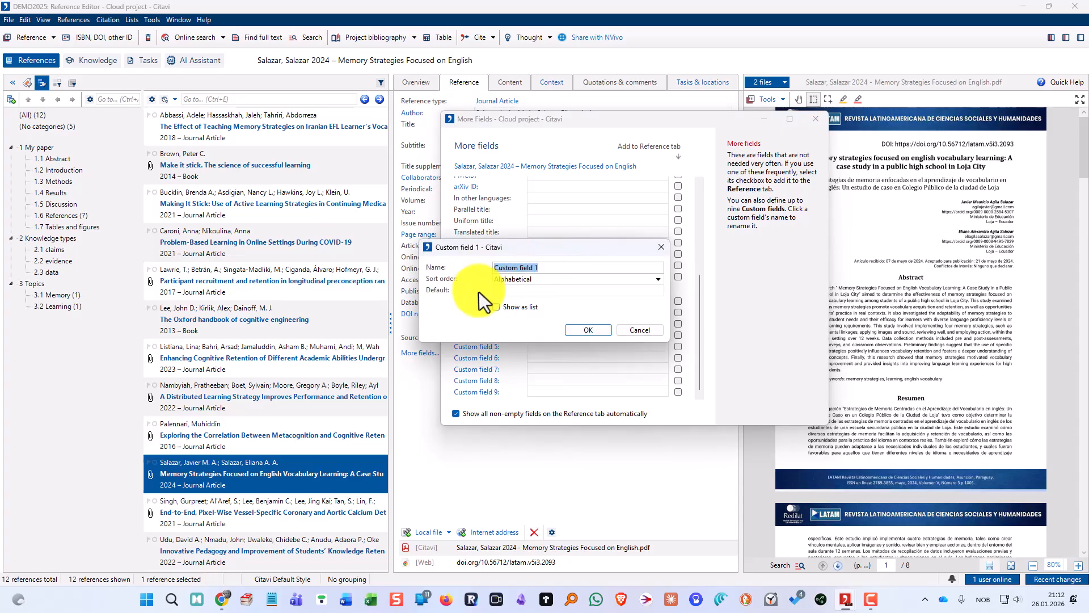
text(Status)
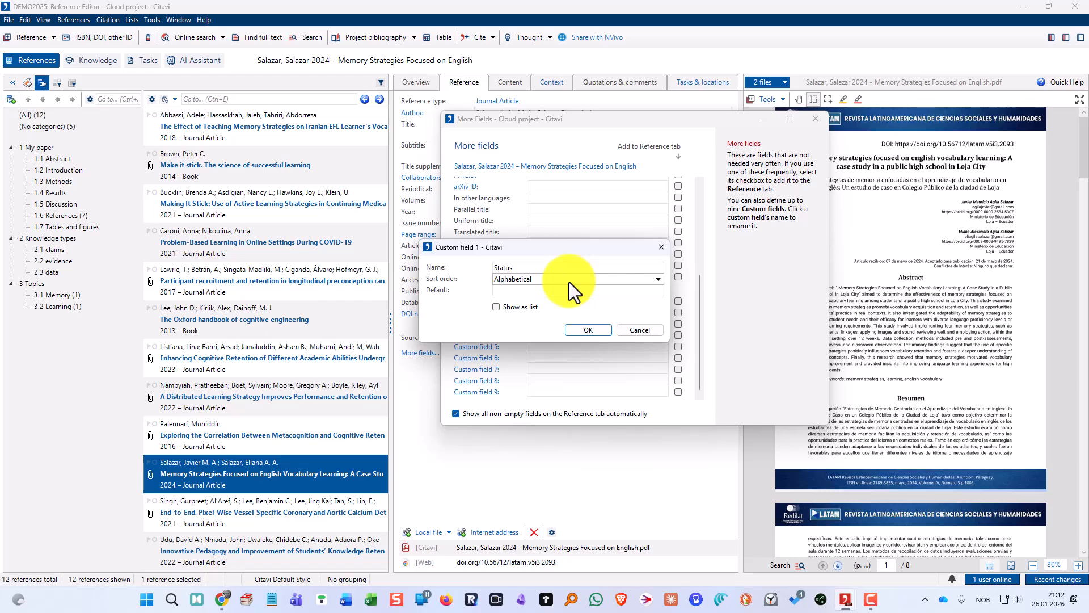
click(496, 307)
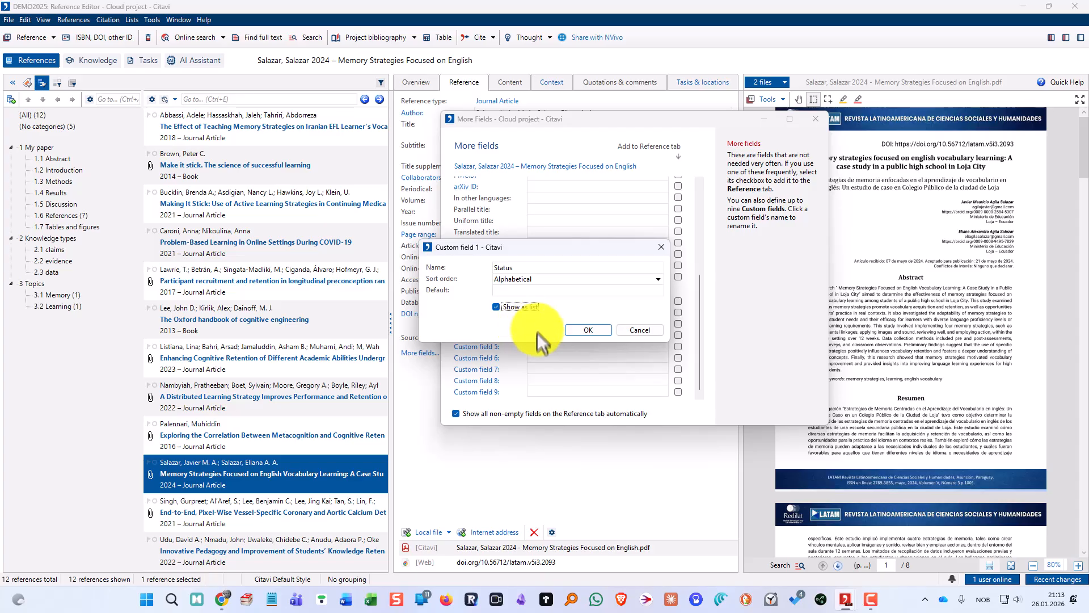
click(574, 333)
click(597, 331)
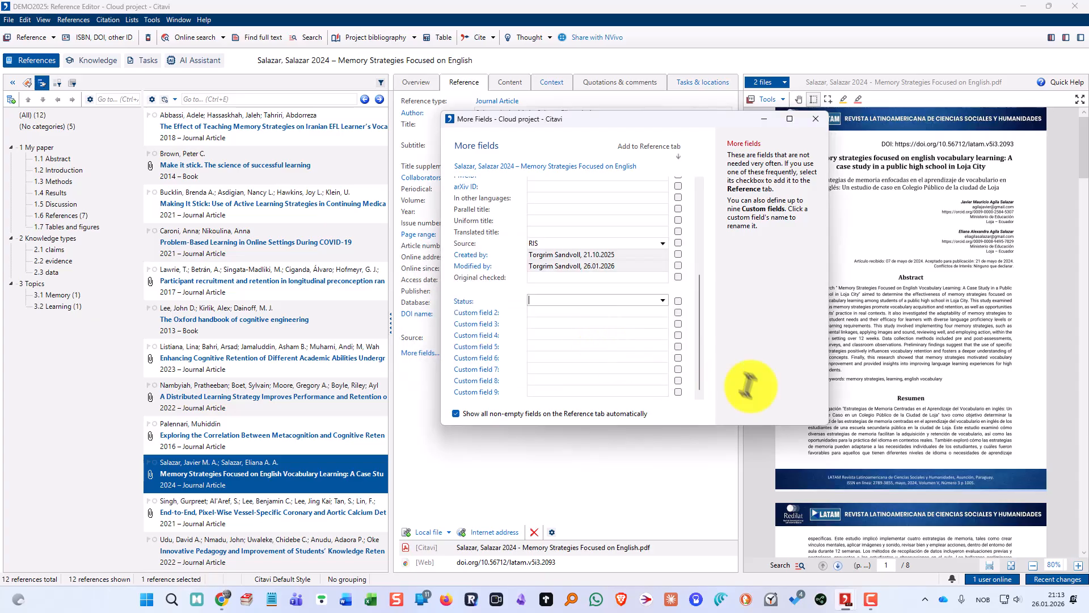
click(815, 119)
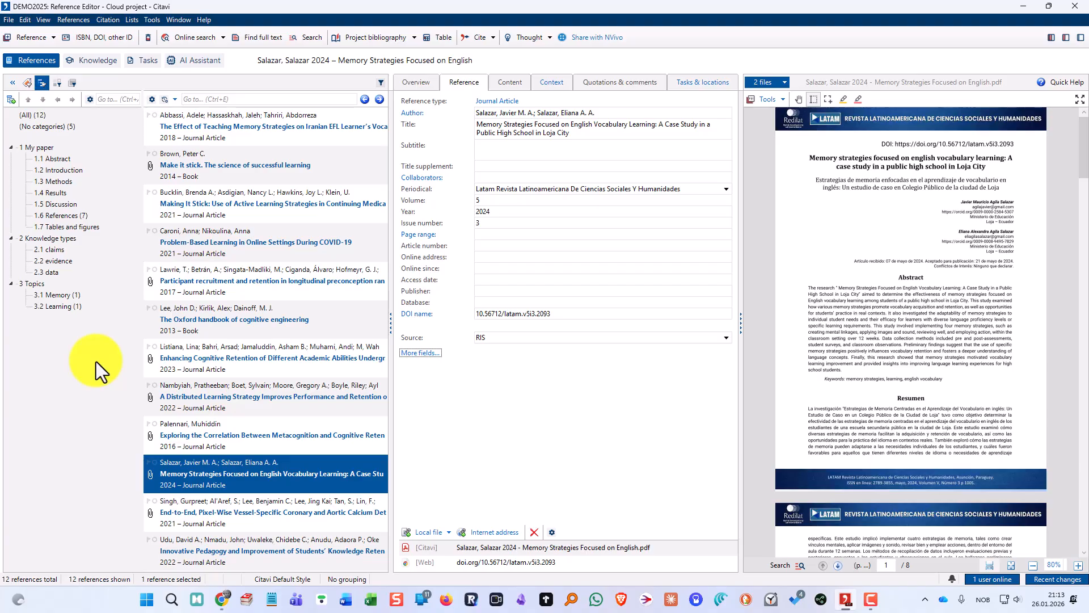
Step: Filter the references to category 1.6 References and open them in the table view
click(60, 216)
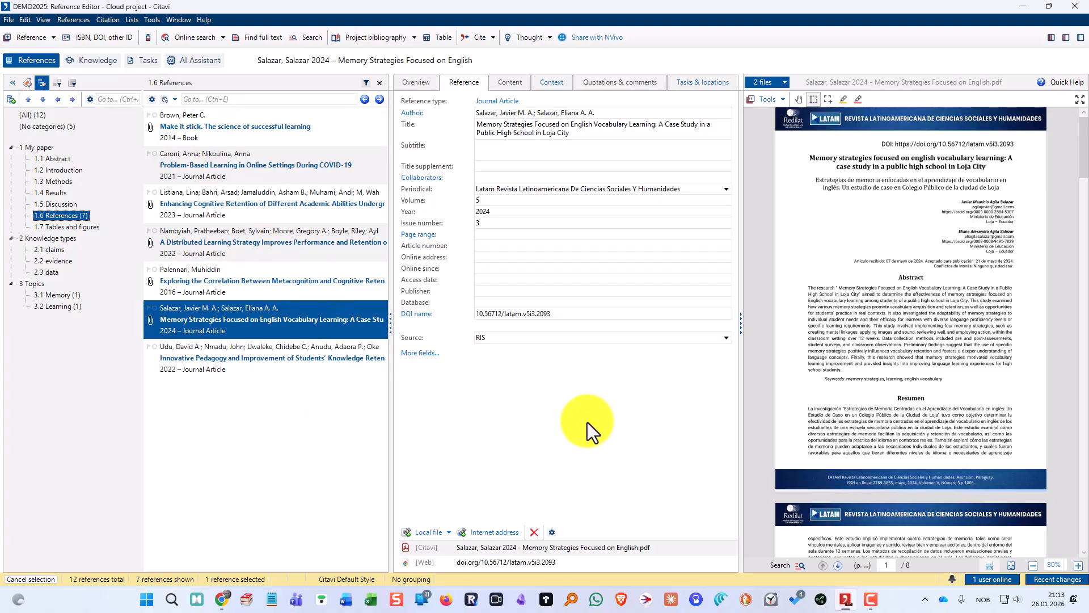
click(439, 36)
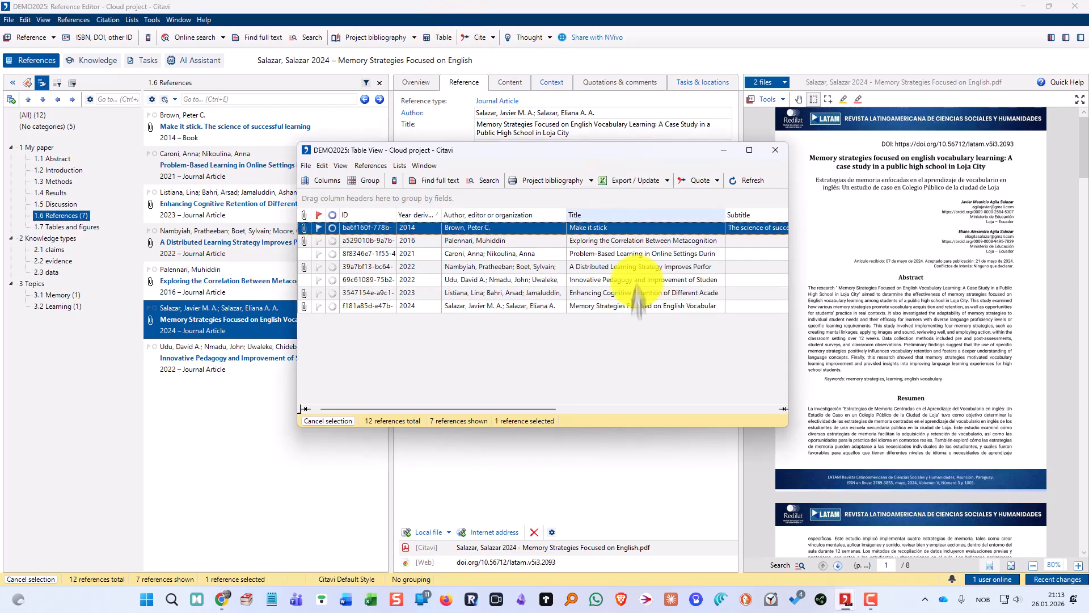
drag(626, 154, 580, 152)
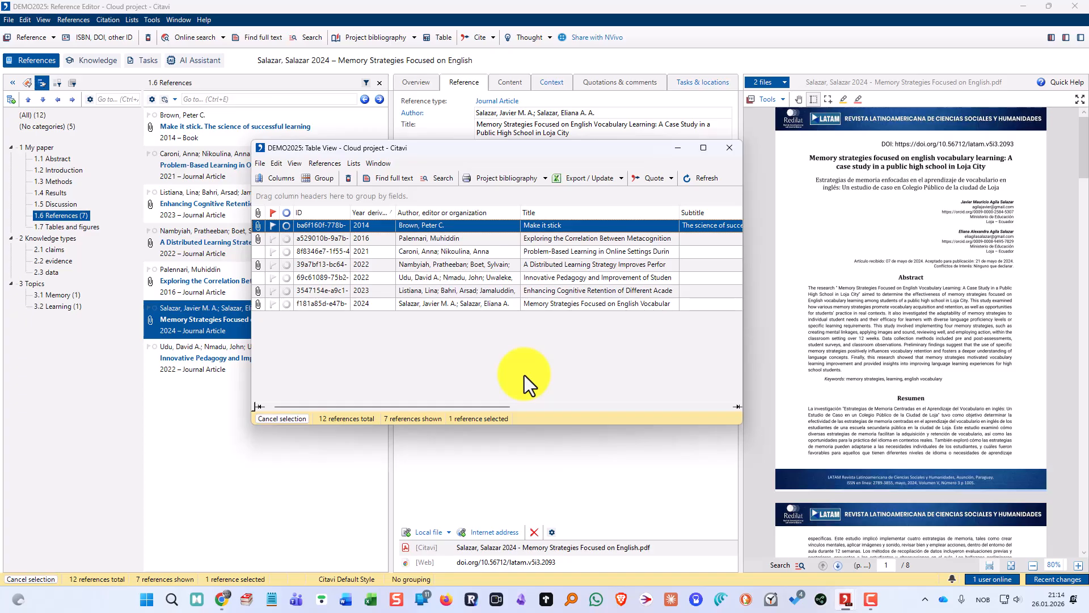
Step: Try selecting all references in the table, and after that only the four non-adjacent ones in the first, third, fifth and seventh rows
key(ctrl+a)
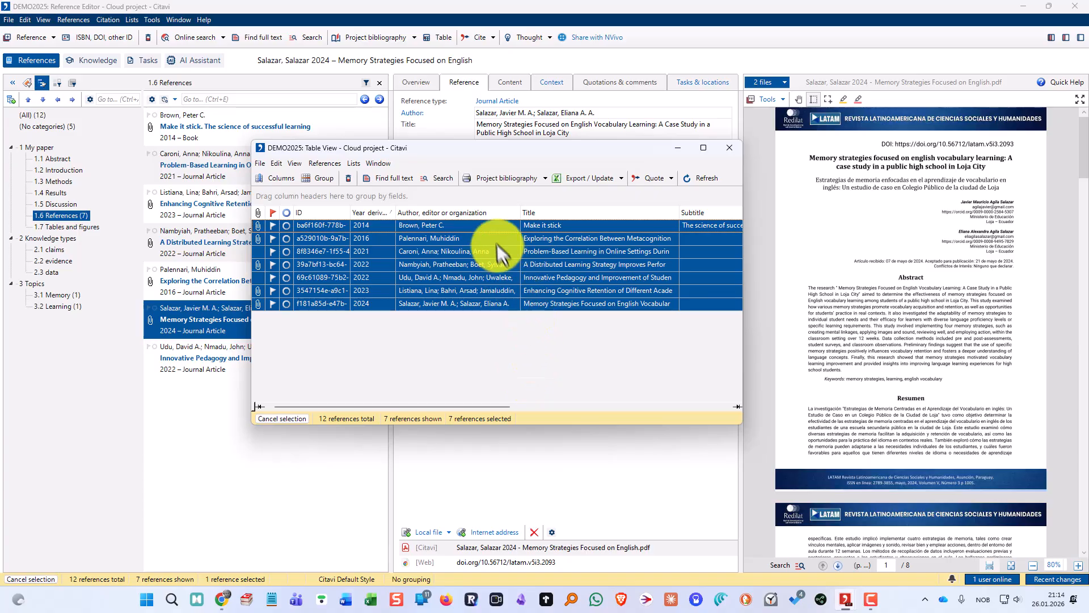
click(488, 227)
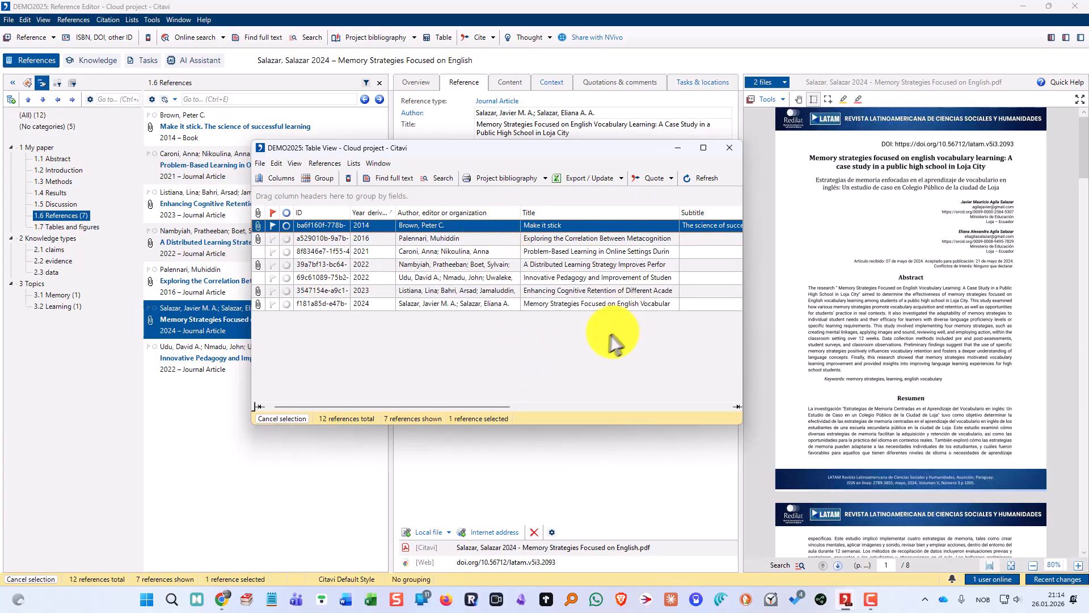
ctrl+click(491, 254)
ctrl+click(499, 277)
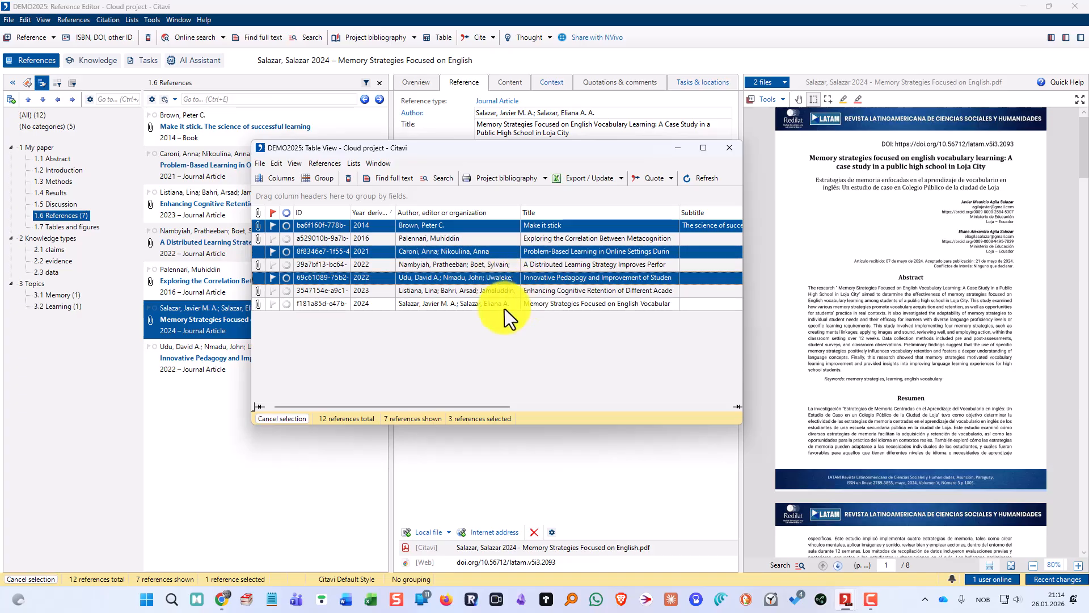
ctrl+click(502, 305)
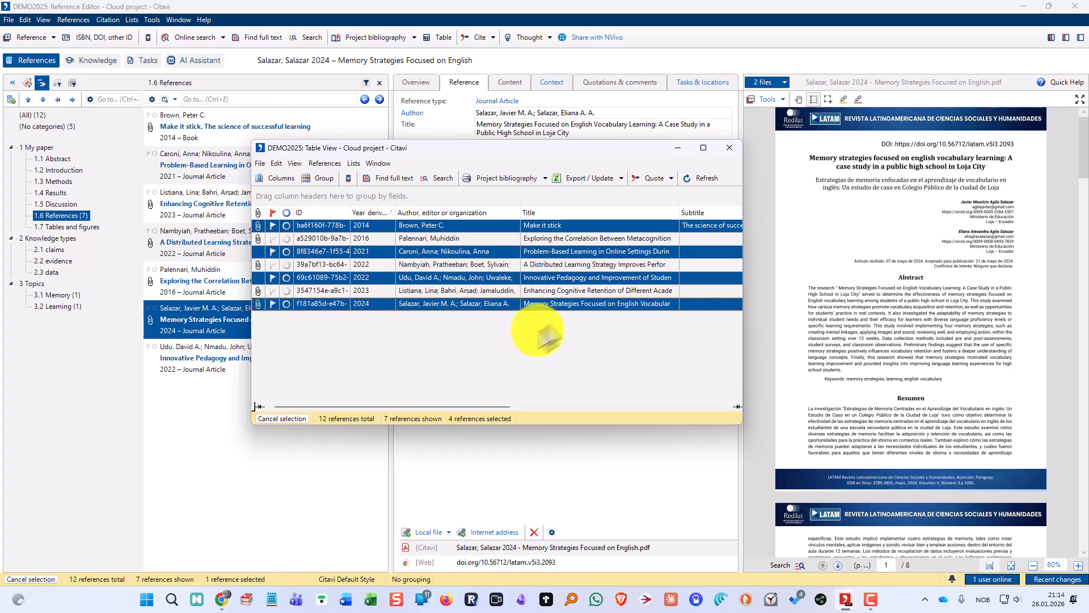
Step: Sort the table by year in descending order and return it to ascending order
click(367, 212)
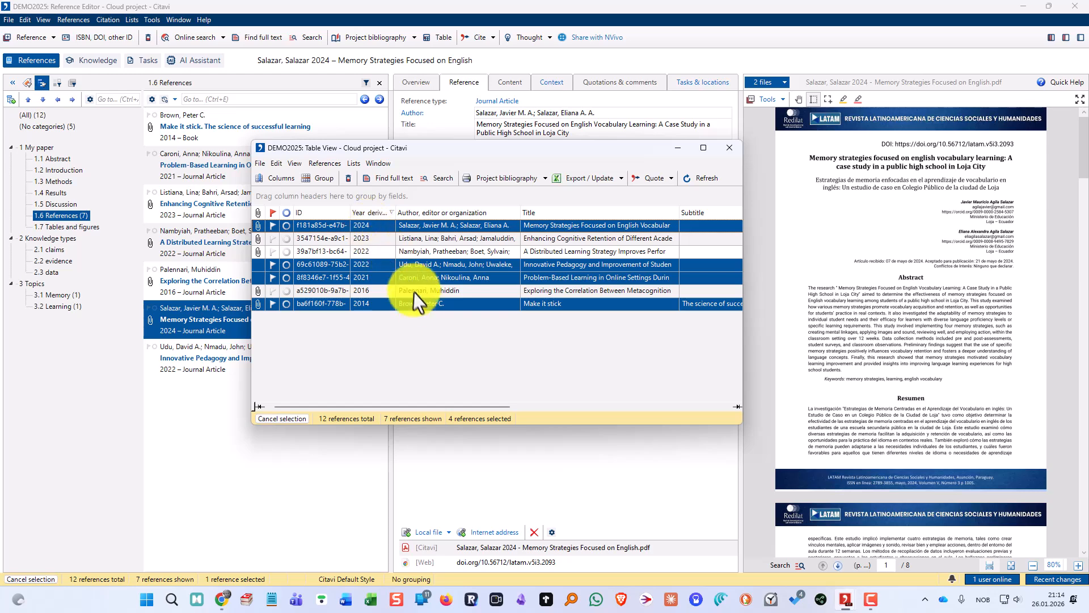
click(361, 215)
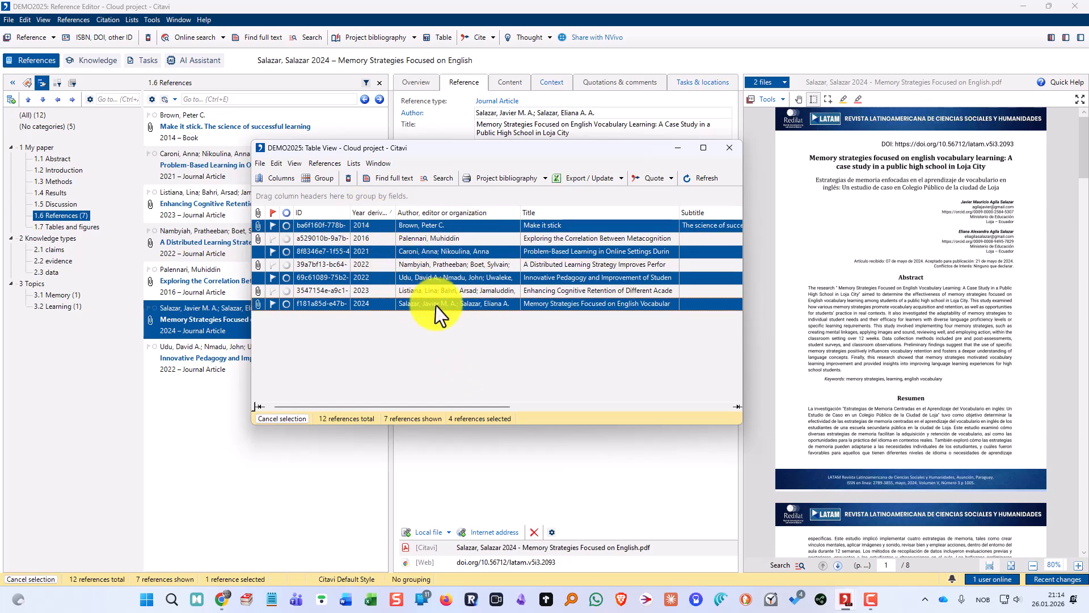
Step: Try selecting the range from the 2021 reference through the 2024 reference, and return to selecting only "Make it stick"
click(446, 251)
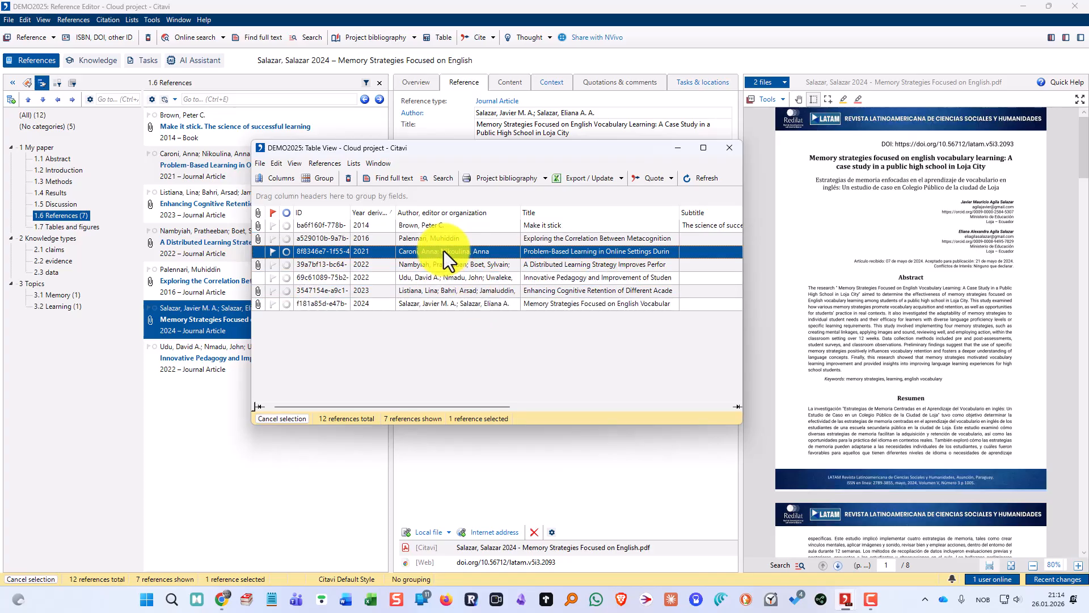
shift+click(460, 307)
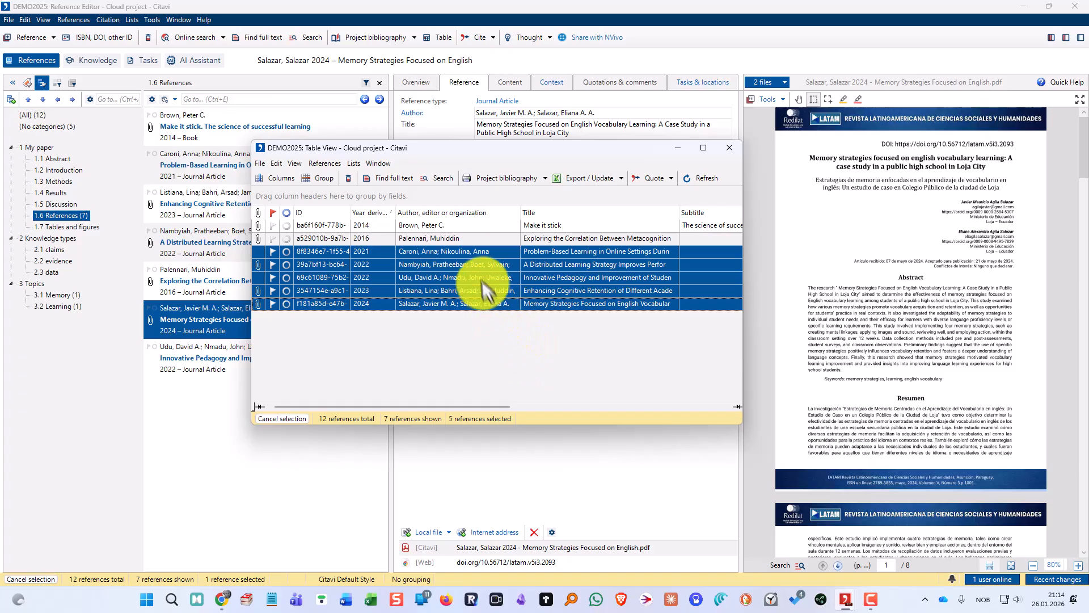
click(458, 226)
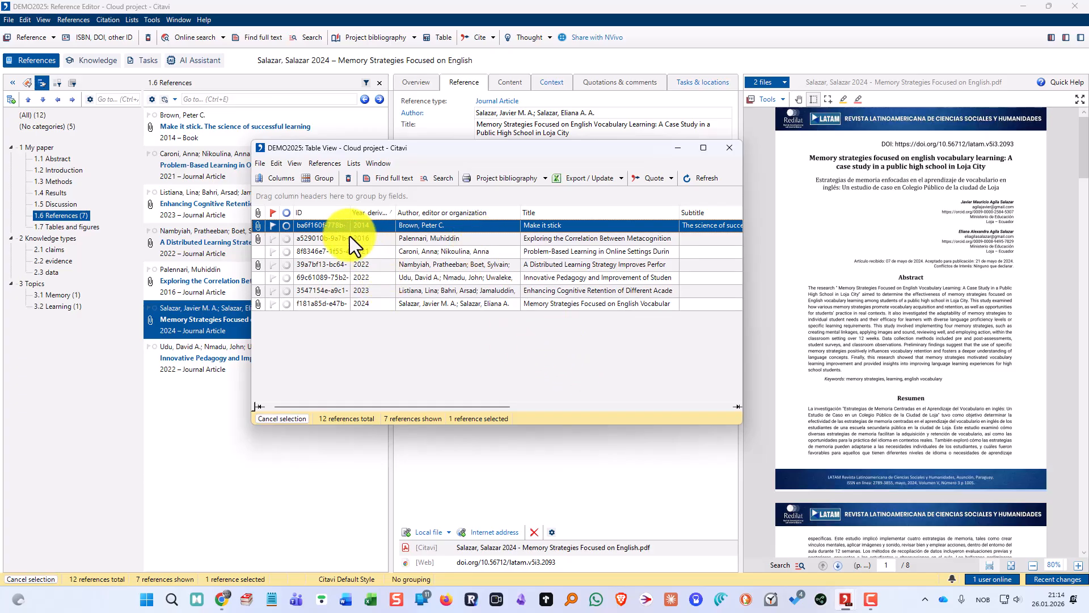
Step: Look at the fields available for grouping the references, leaving the table ungrouped
click(322, 178)
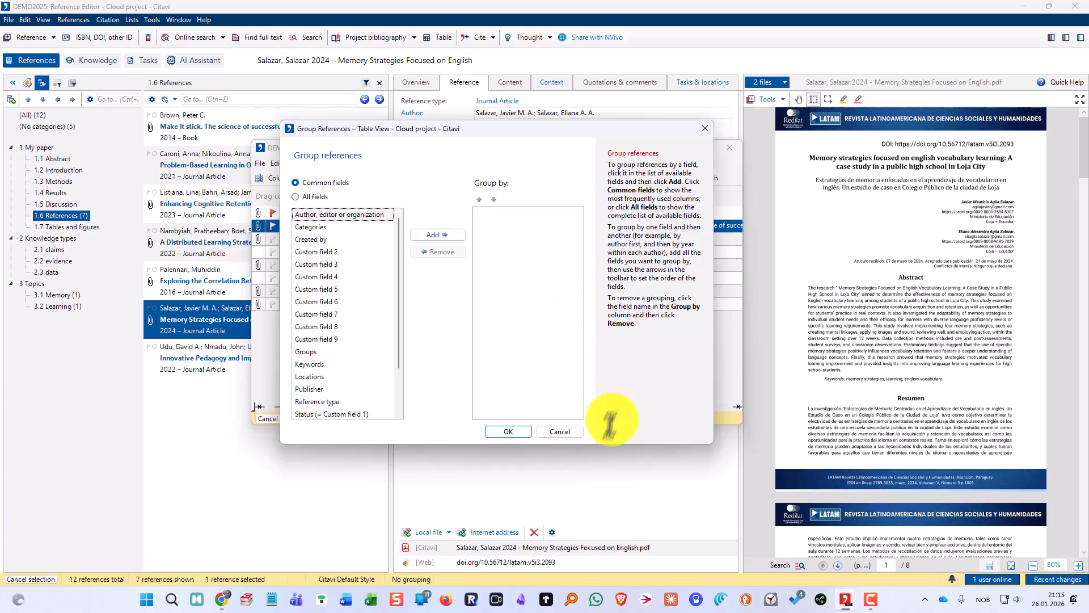
click(562, 431)
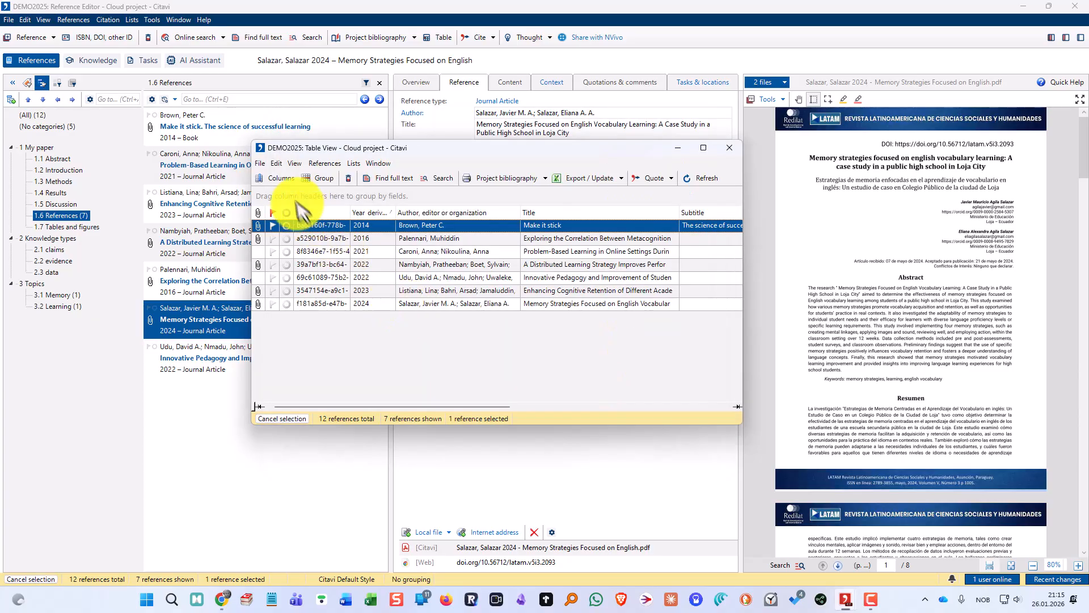
Step: Remove the Edition and Volume columns from the table view's selected columns
click(278, 179)
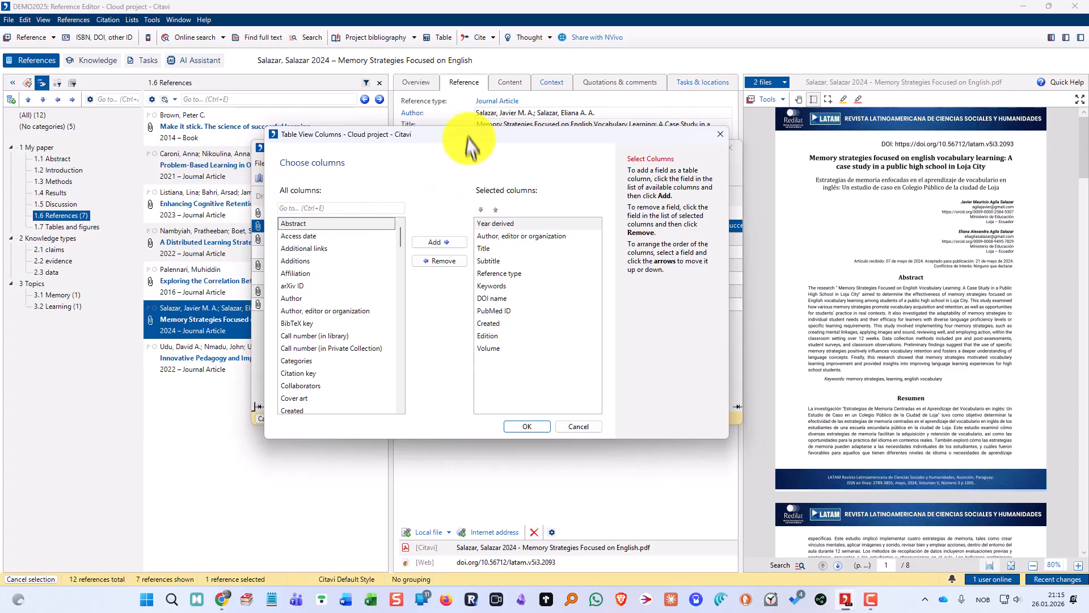
drag(468, 133, 508, 107)
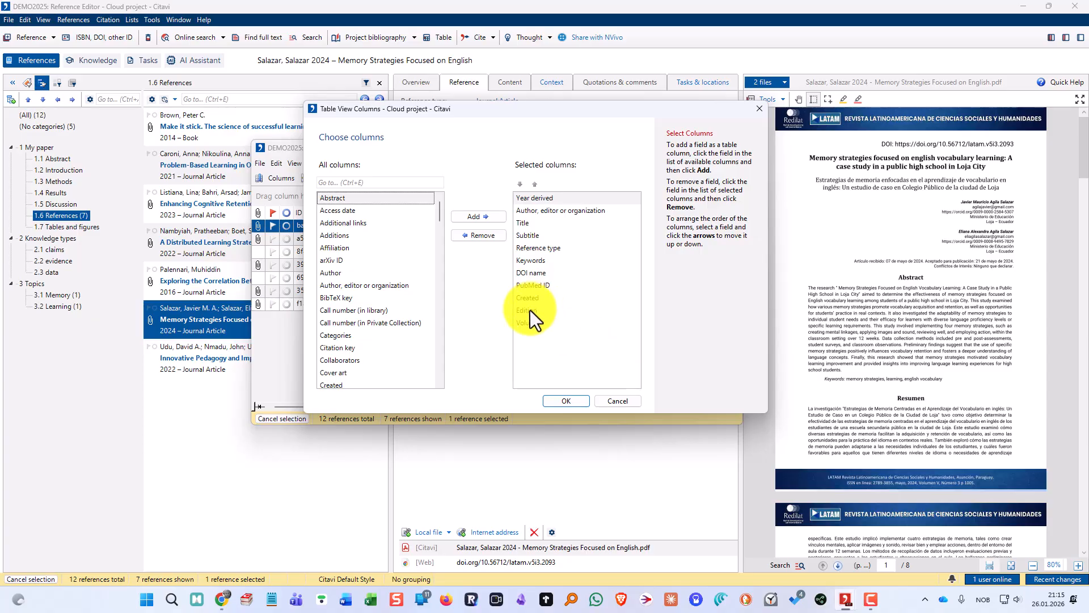
click(570, 311)
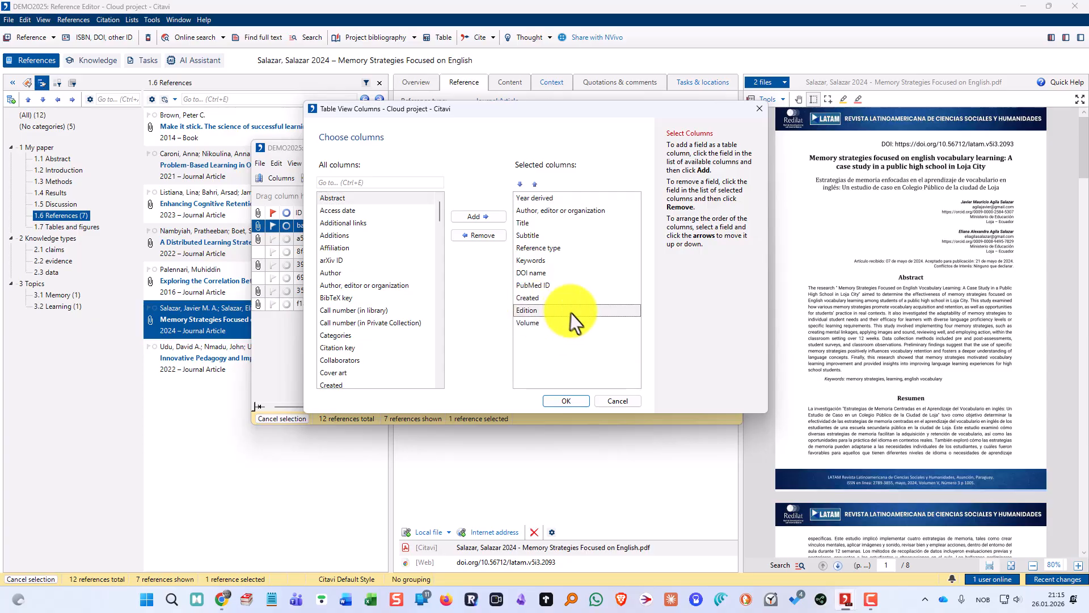
click(531, 322)
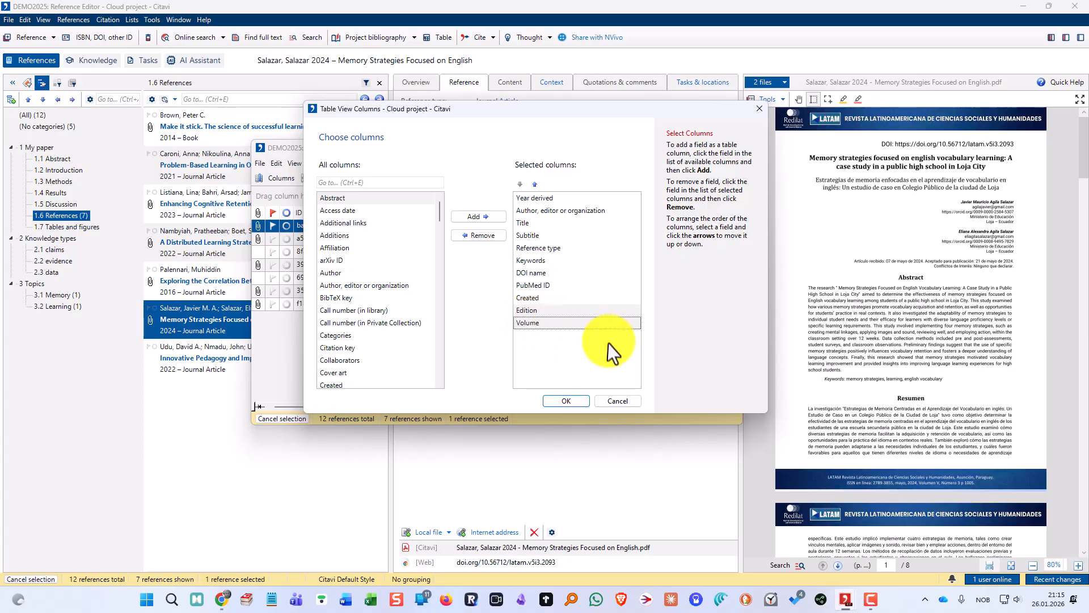
click(482, 237)
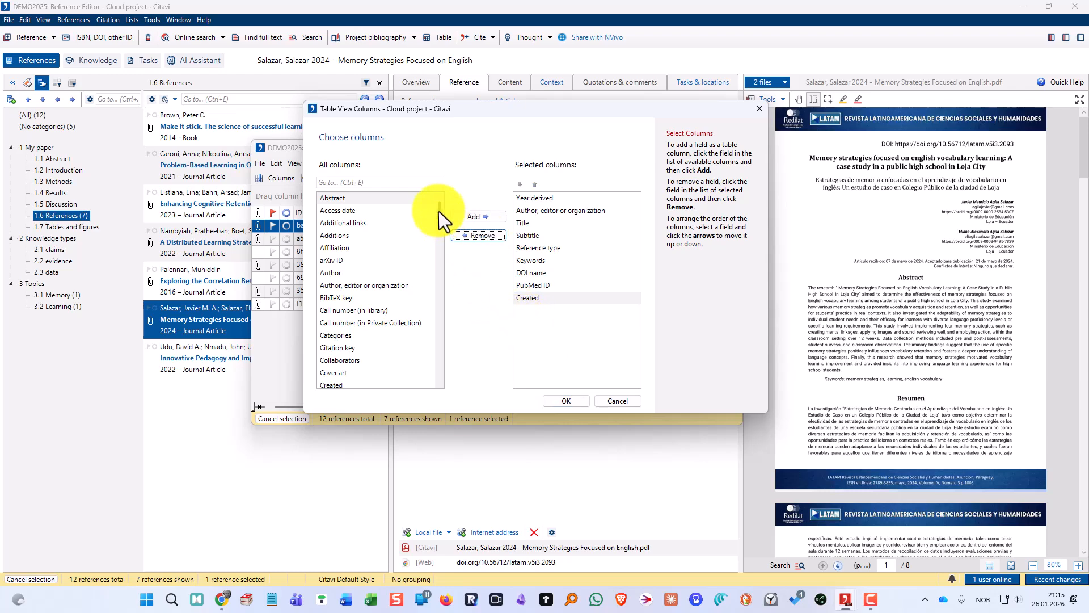
Step: Add Status (= Custom field 1) to the table view's selected columns
drag(439, 211, 441, 320)
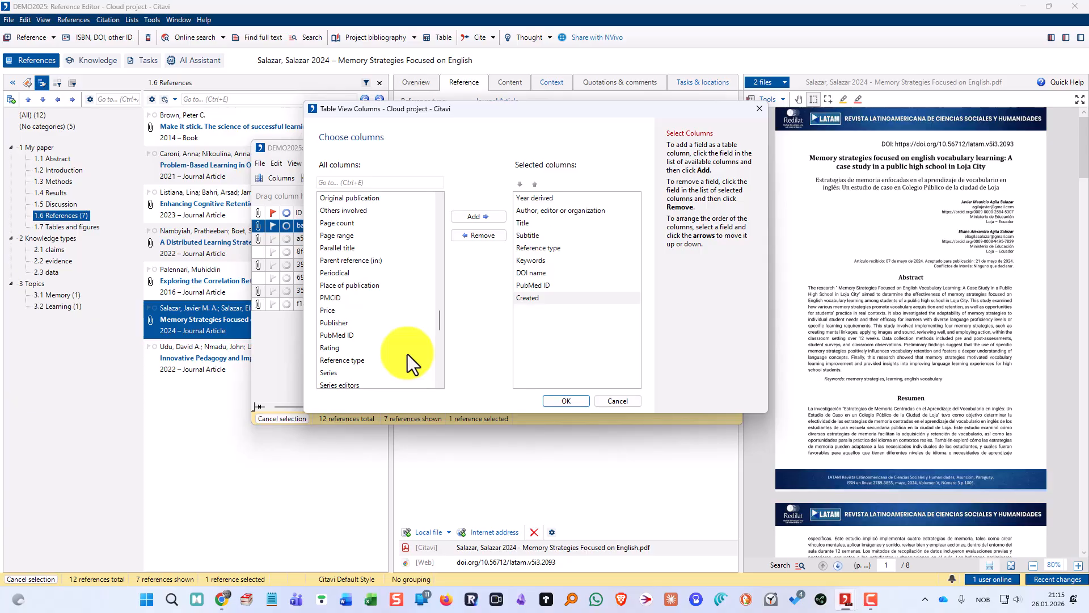
scroll(408, 354, down, 4)
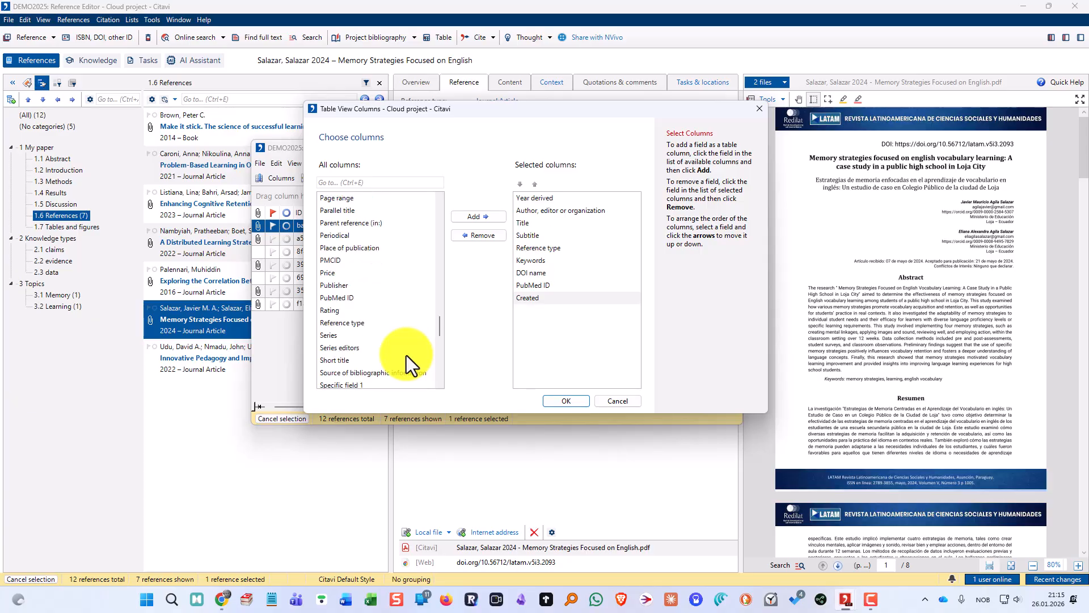
scroll(406, 358, down, 2)
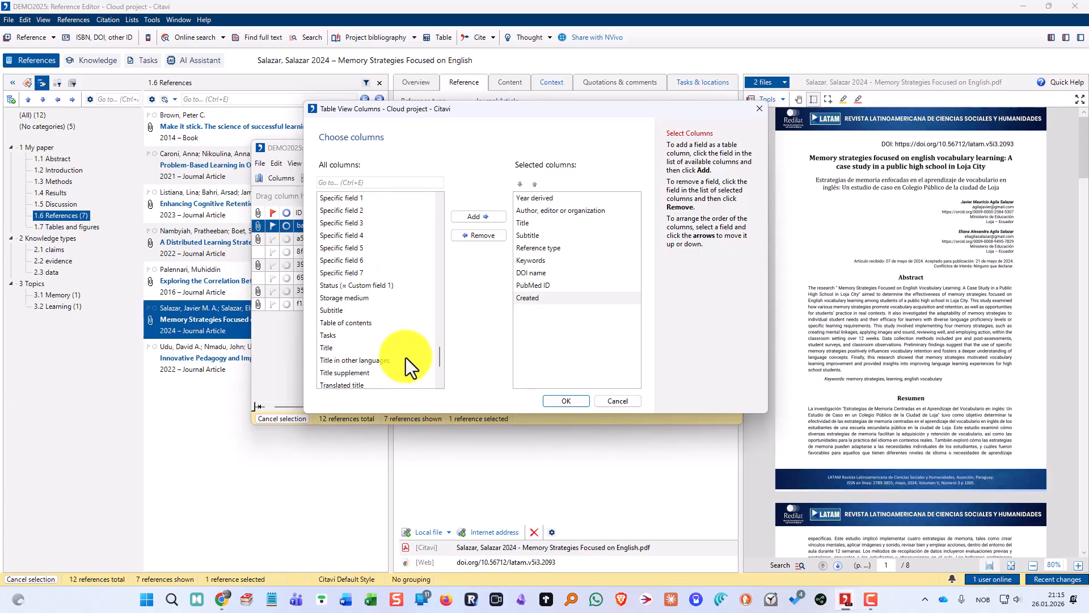
click(357, 285)
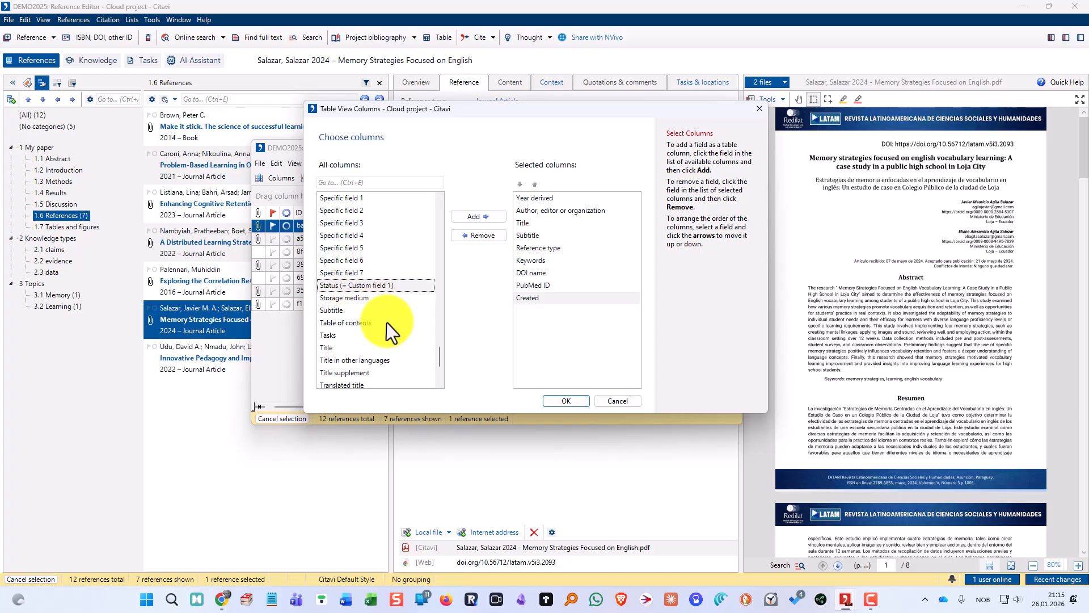
click(473, 215)
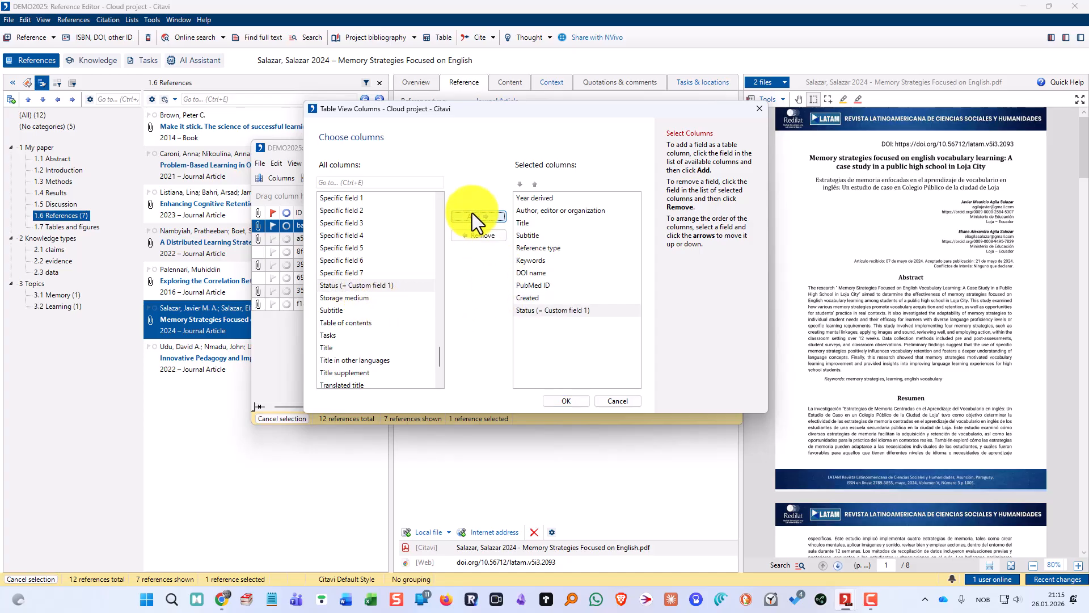
Step: Move Status (= Custom field 1) up to first place among the selected columns and apply the column setup
click(573, 310)
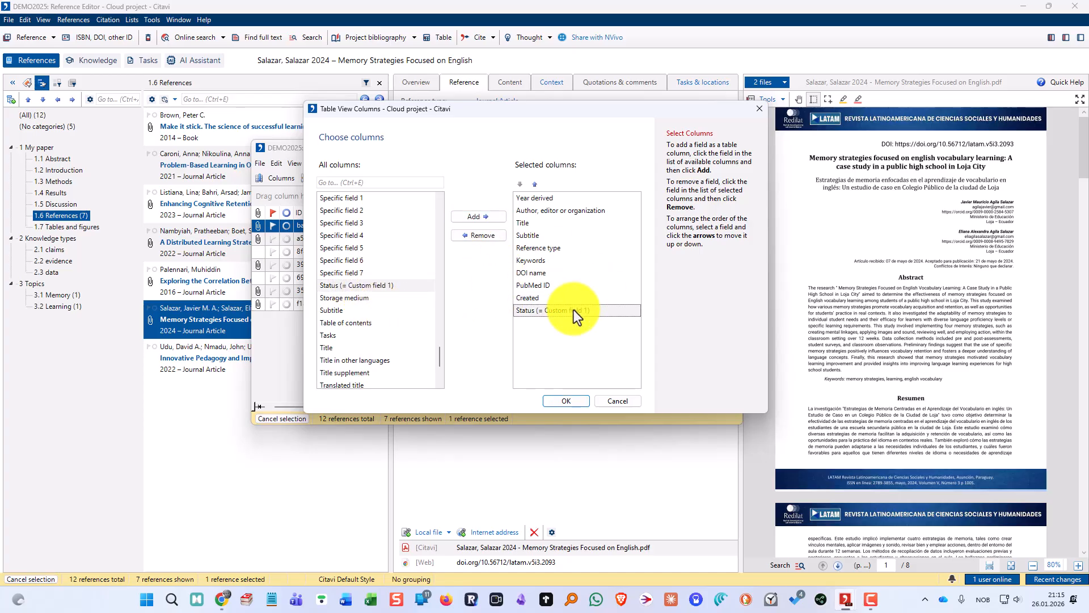
click(535, 184)
click(535, 184)
click(535, 184)
click(535, 184)
click(534, 185)
click(534, 184)
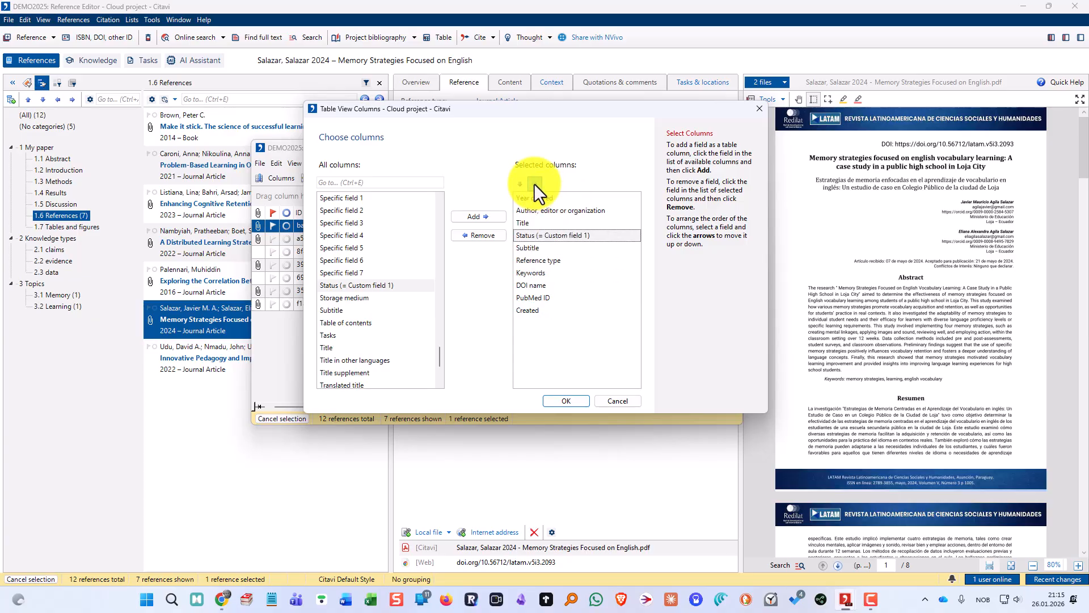
click(534, 184)
click(534, 184)
click(534, 184)
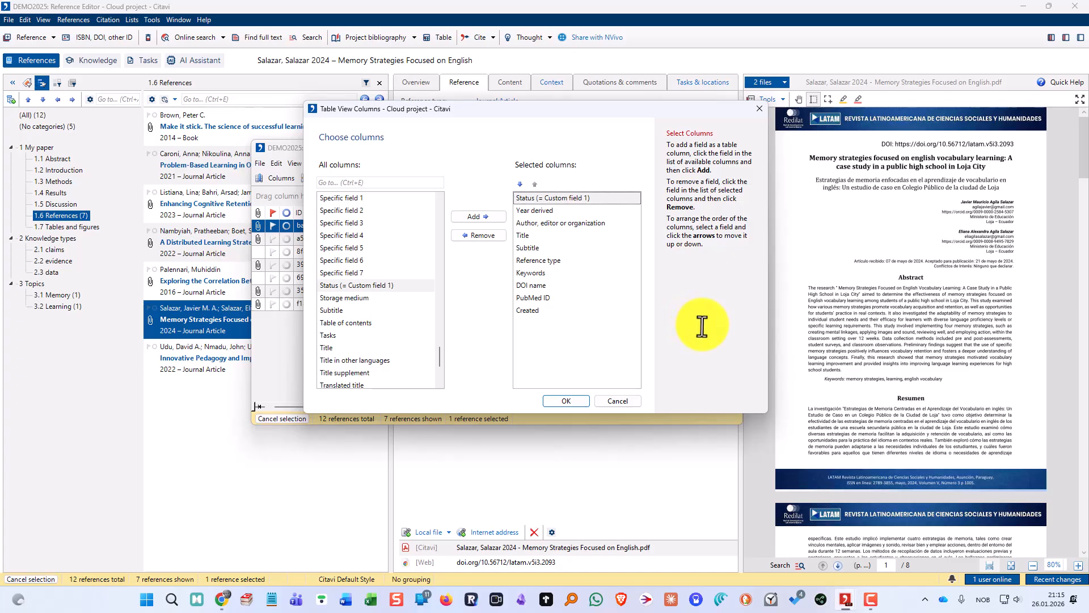
click(575, 400)
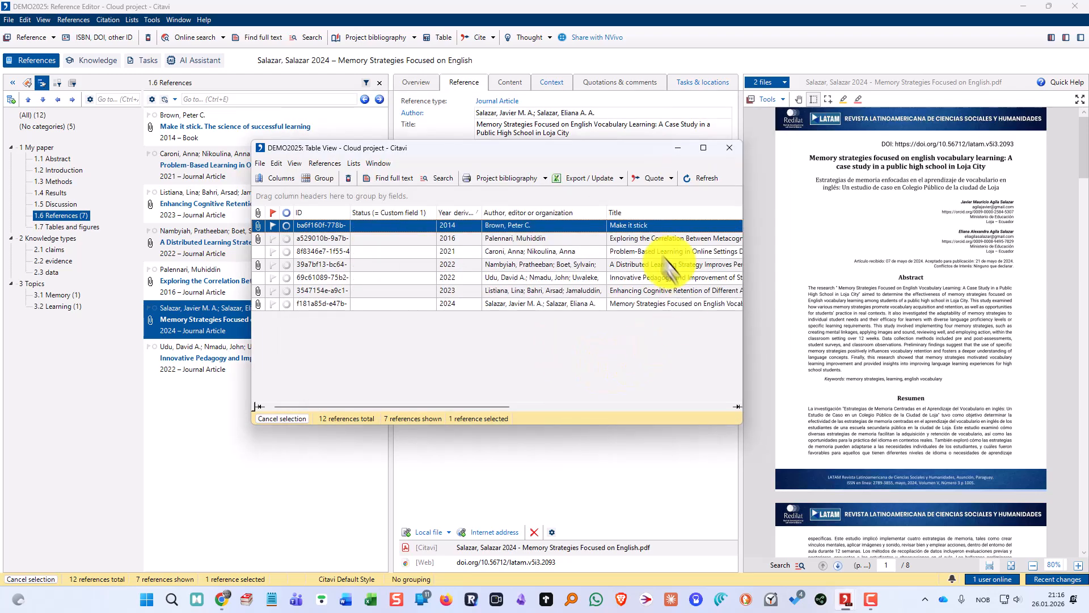
Step: Export the table to an Excel workbook named "Export to Excel from Citavi" in the Excel export folder
click(583, 179)
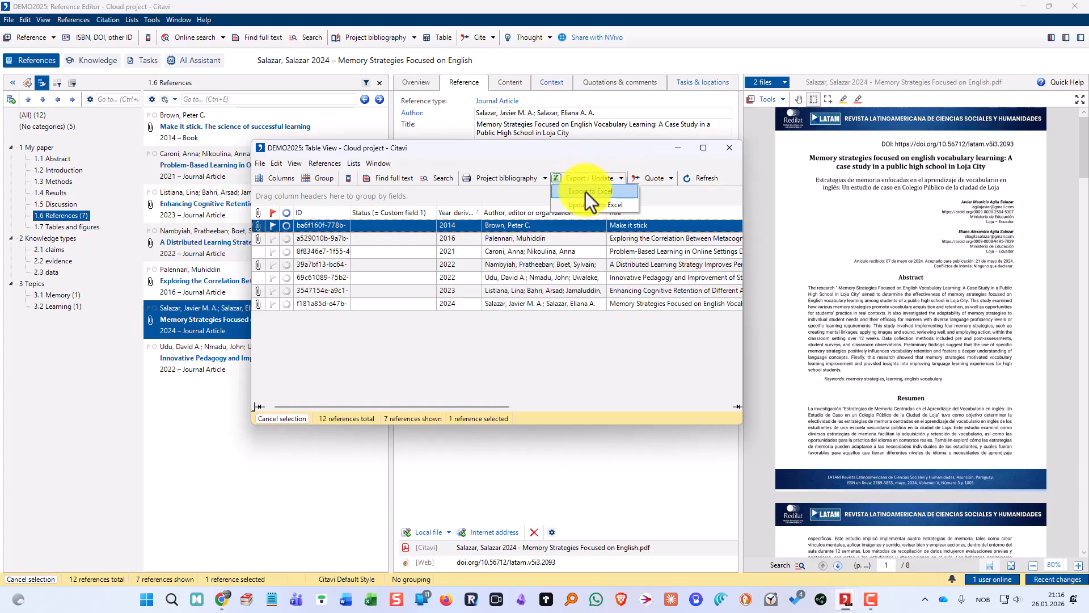
click(585, 193)
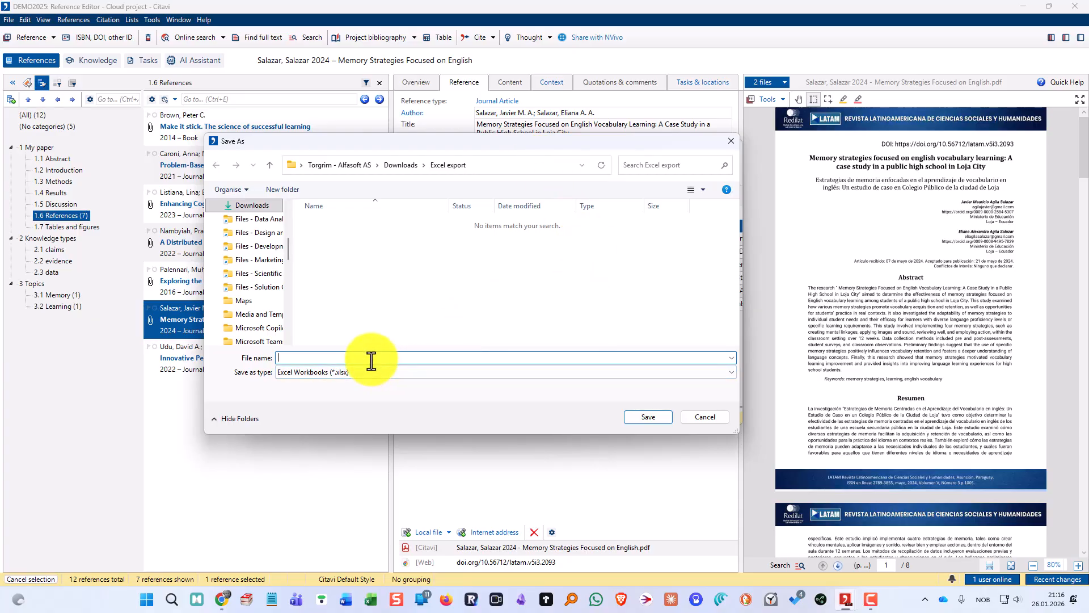
text(Export to Excel from Citavi)
click(648, 417)
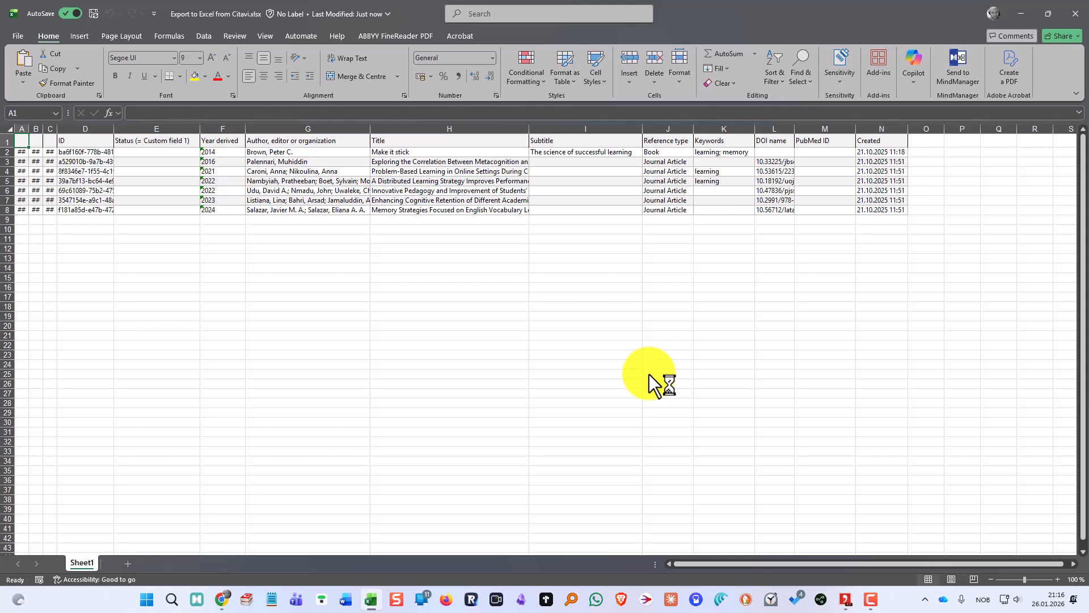
Step: Enter "Pending" as the Status of the first reference in E2 and fill it down to E5
click(324, 237)
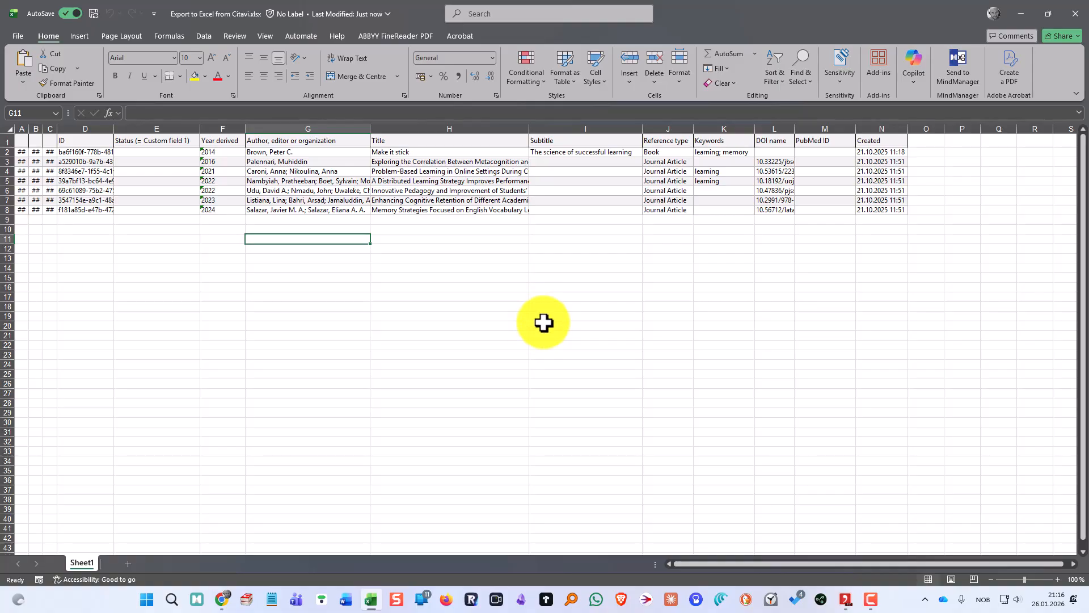
click(150, 152)
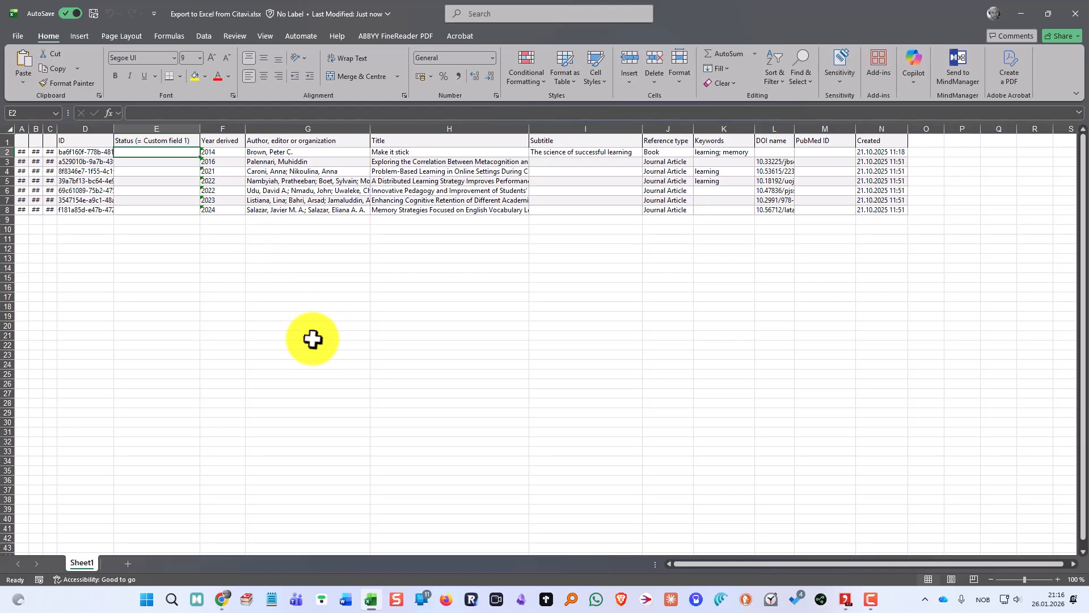
text(Re)
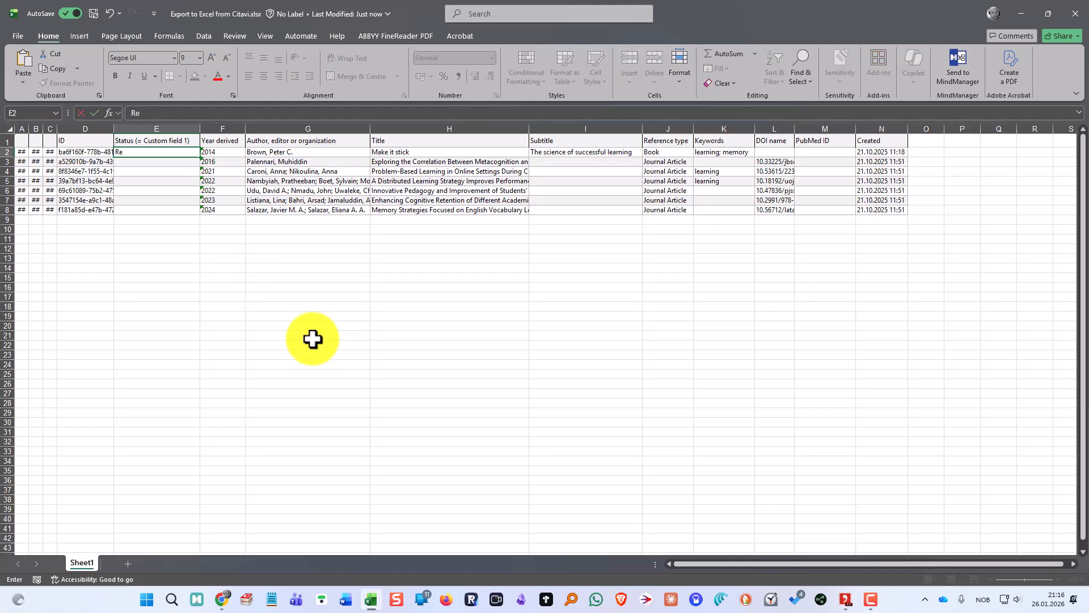
text(nding)
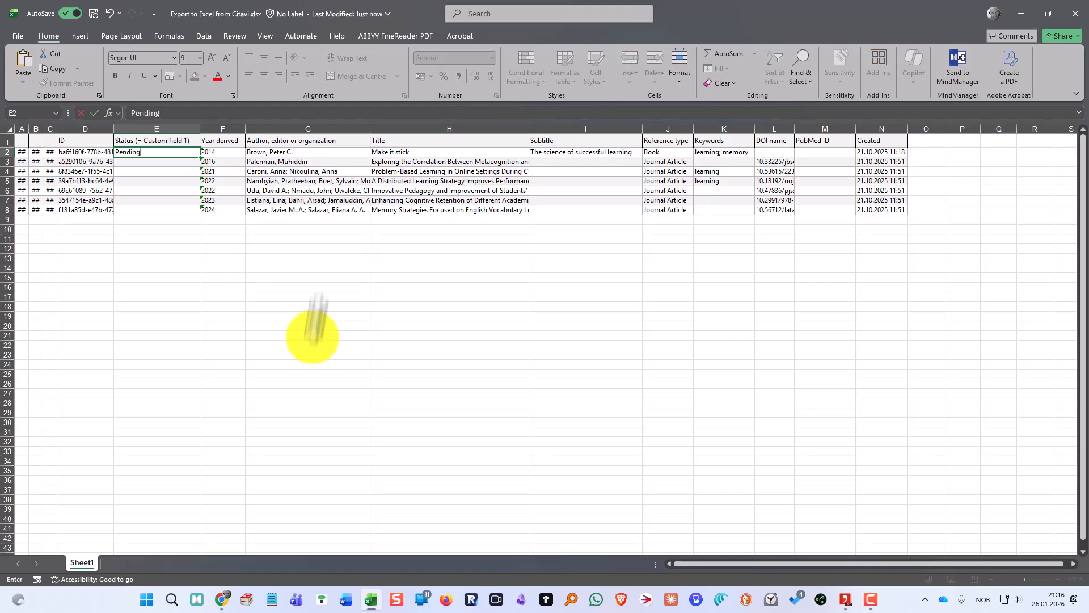
click(180, 164)
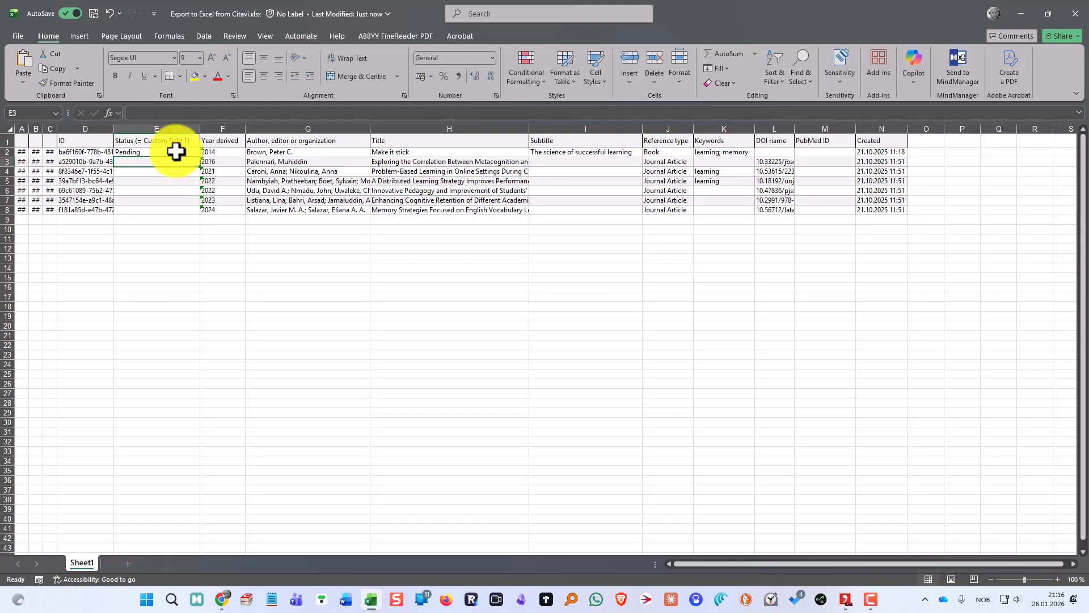
click(175, 152)
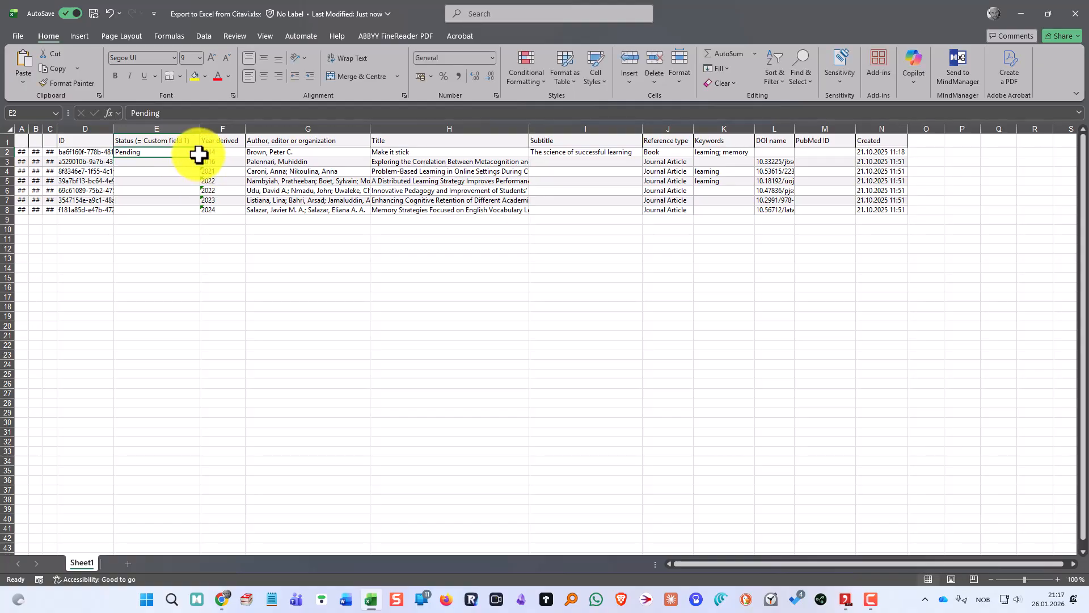
drag(201, 159, 201, 185)
Step: Enter "In review" as the Status in E6, fill it down to E8, and close the workbook
click(154, 191)
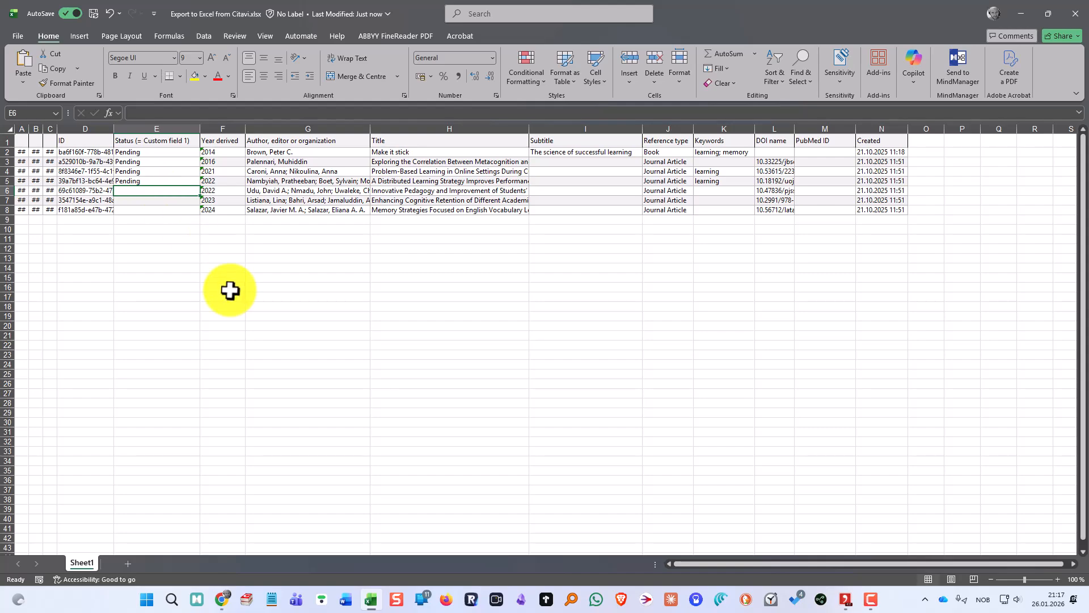
text(In revi)
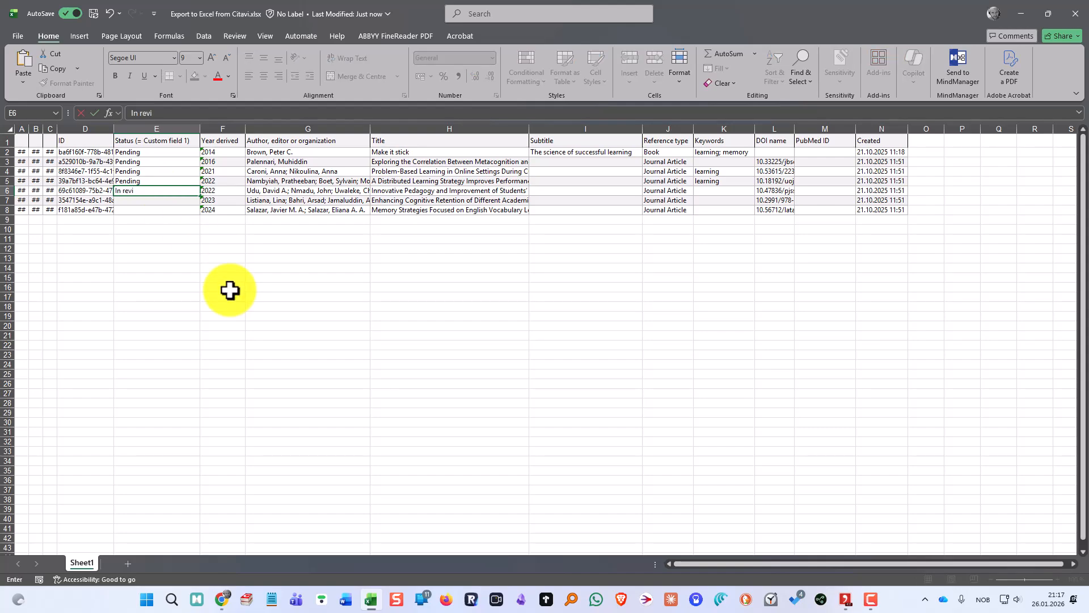
text(ew)
key(ctrl+Return)
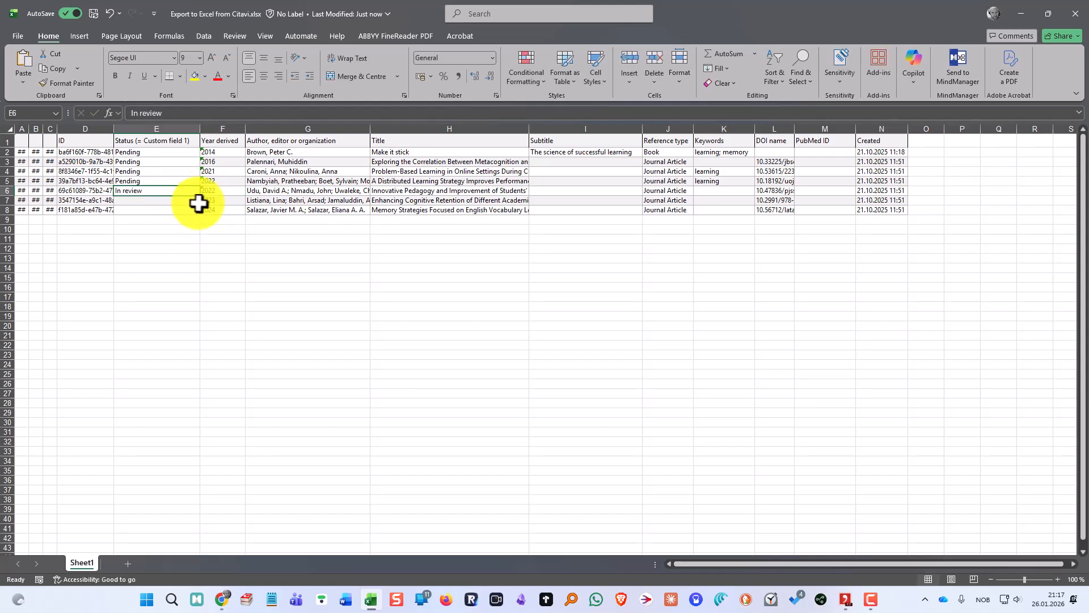
drag(199, 197, 200, 213)
click(279, 208)
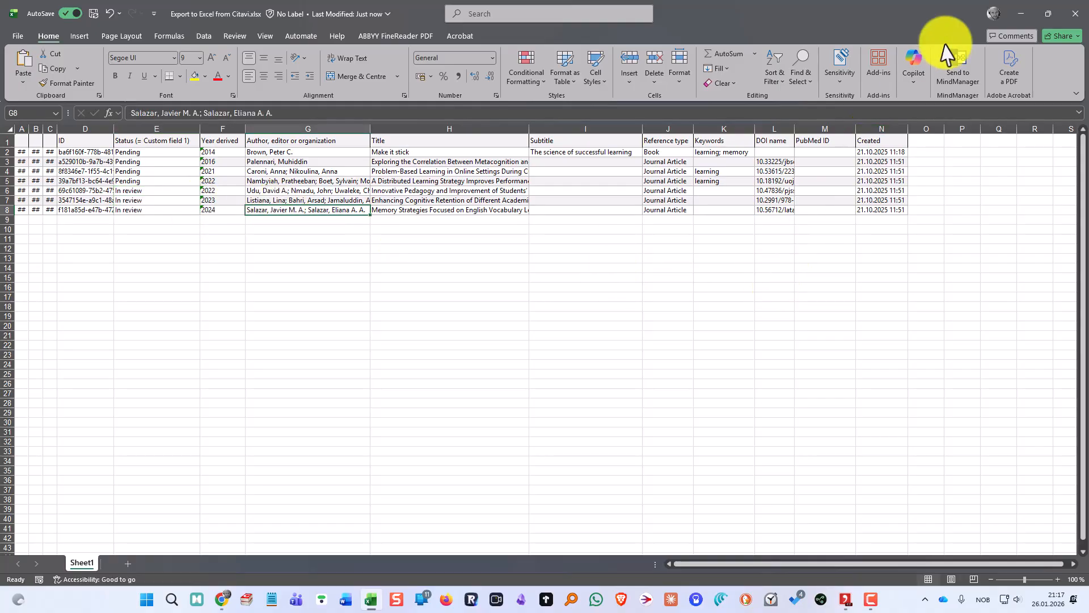
click(1075, 14)
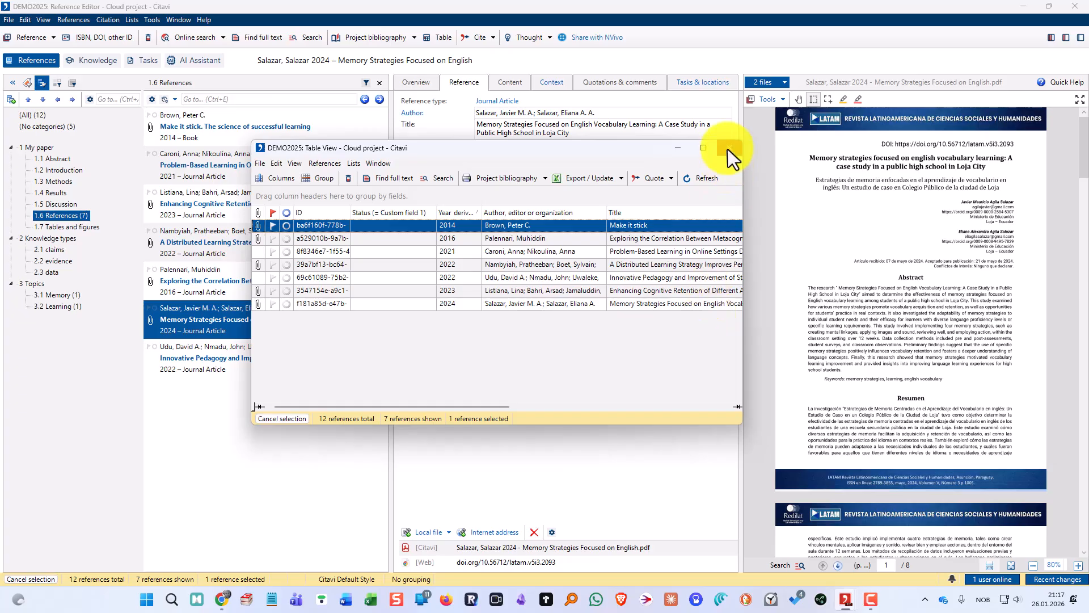
Step: Close the table view and add the custom Status field to the Reference tab, starting from the 2016 metacognition article
click(728, 149)
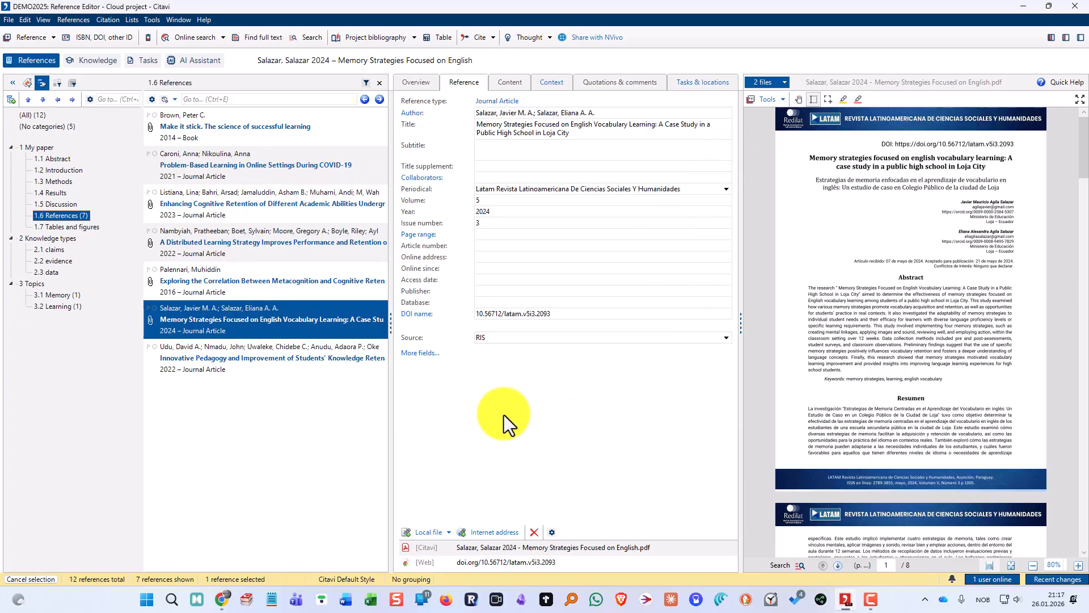
click(295, 287)
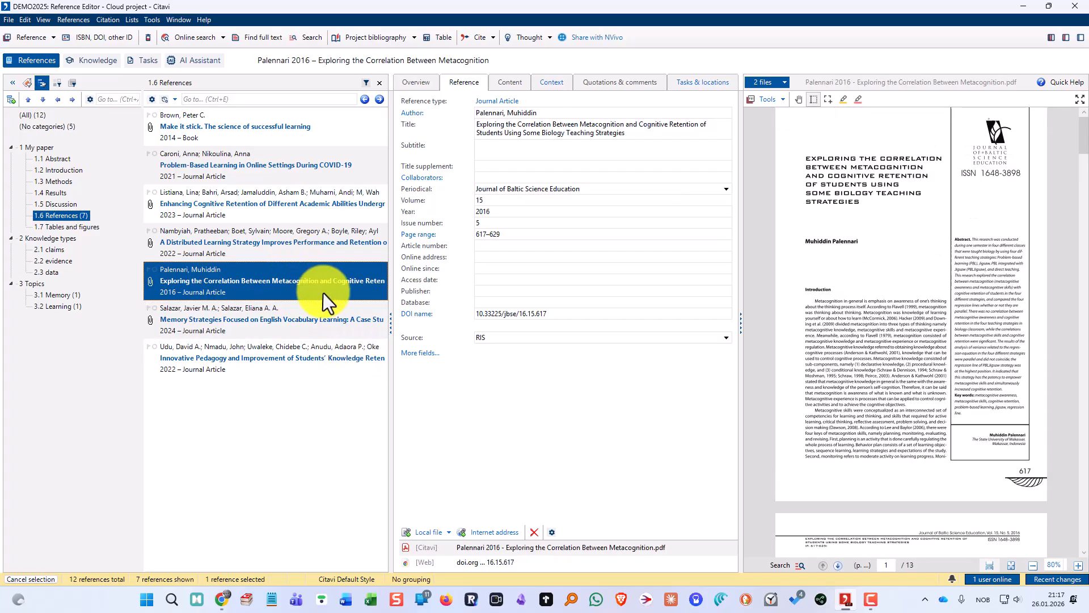
click(421, 353)
click(422, 353)
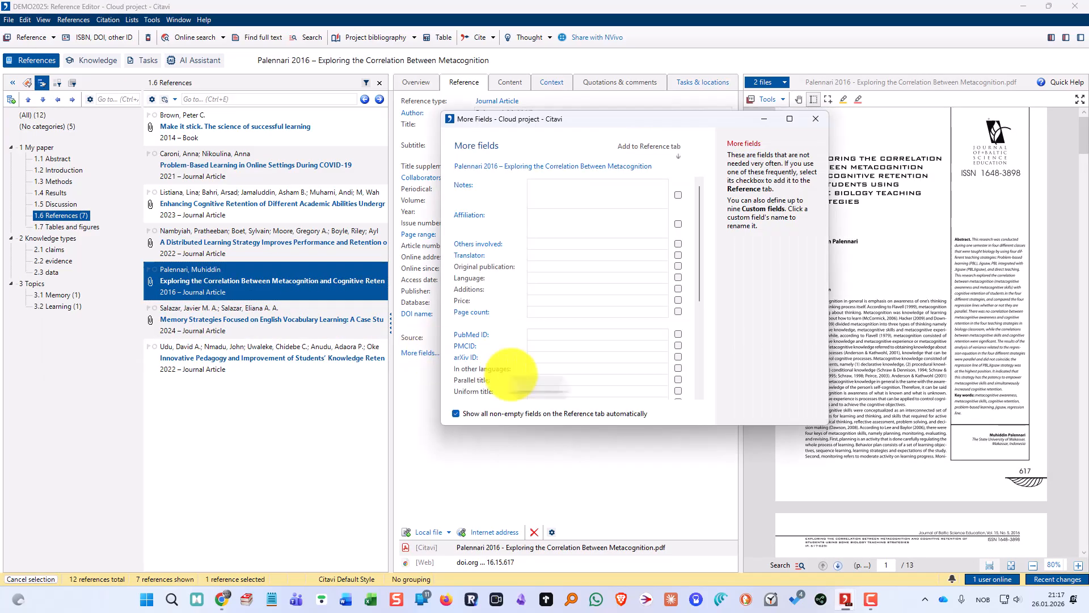
scroll(490, 337, down, 5)
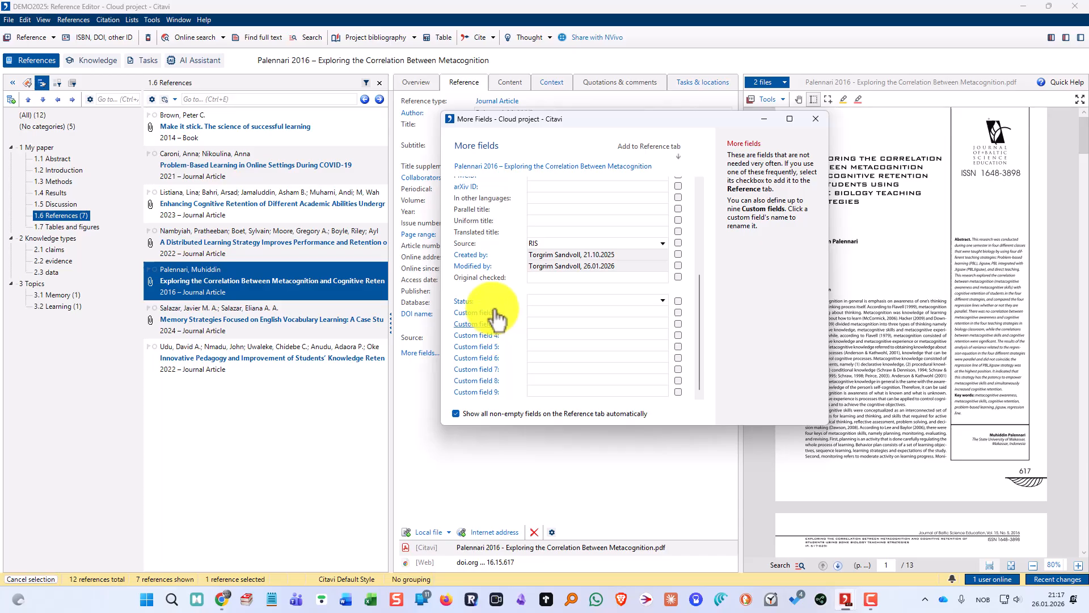
click(678, 302)
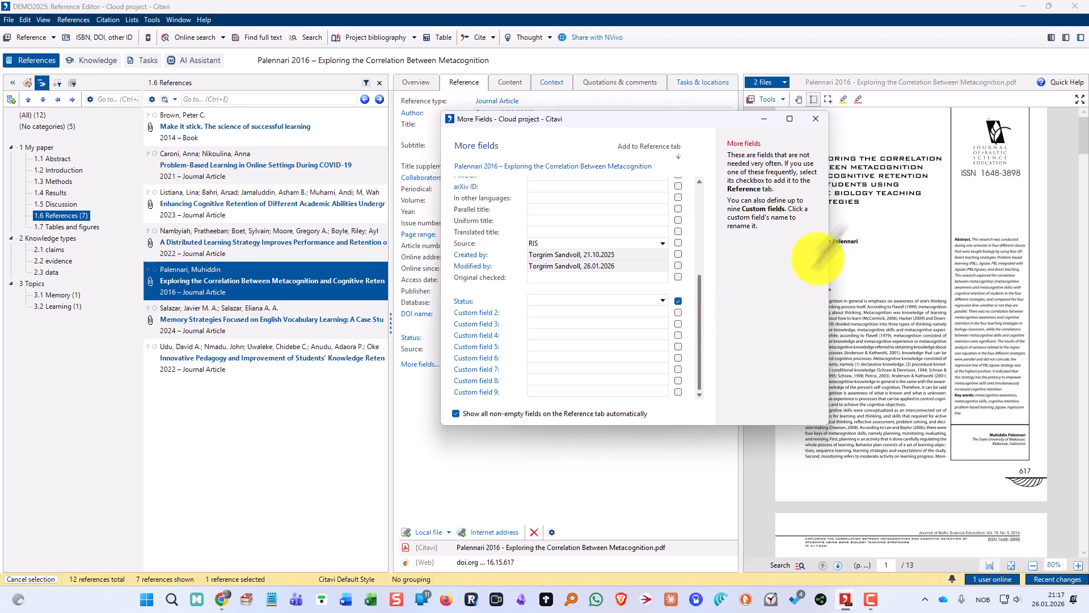
click(816, 119)
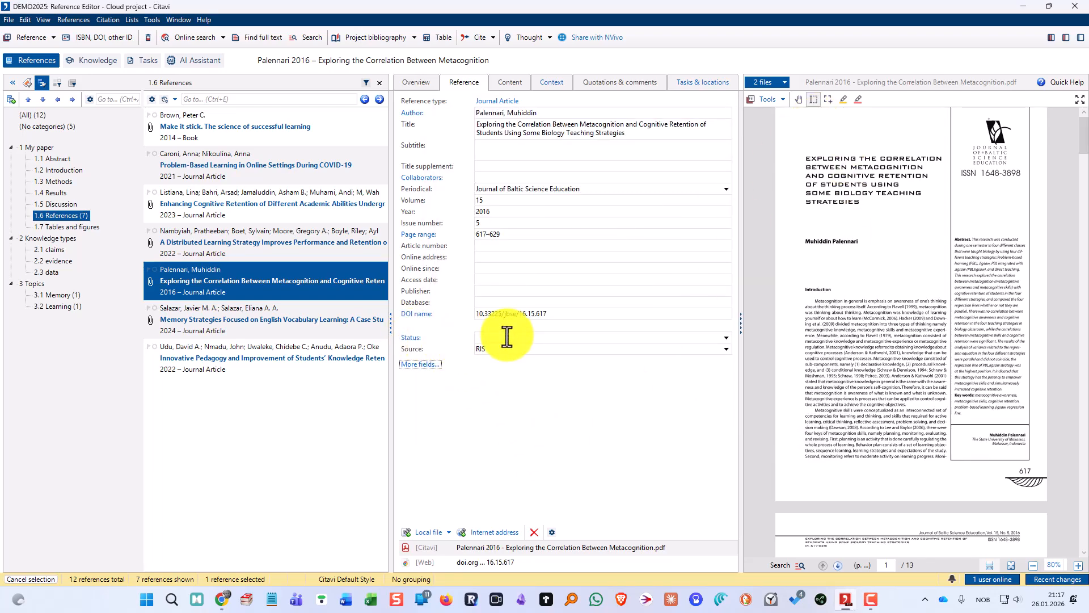
Step: Check the Status field of the distributed learning, PBLRQA strategy and problem-based learning articles in category 1.6 References
click(298, 238)
click(291, 202)
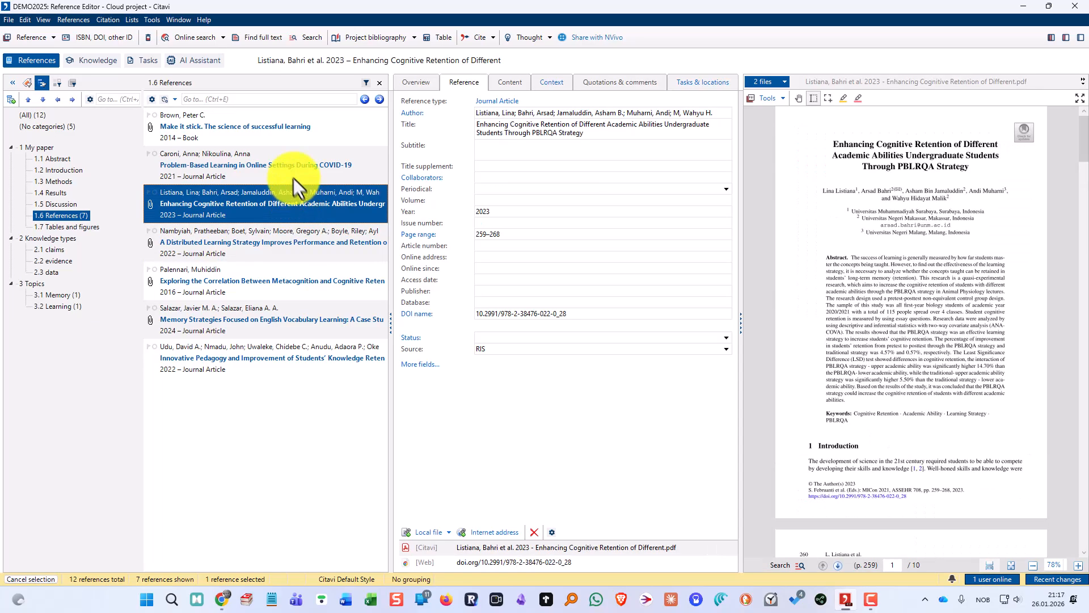
click(291, 173)
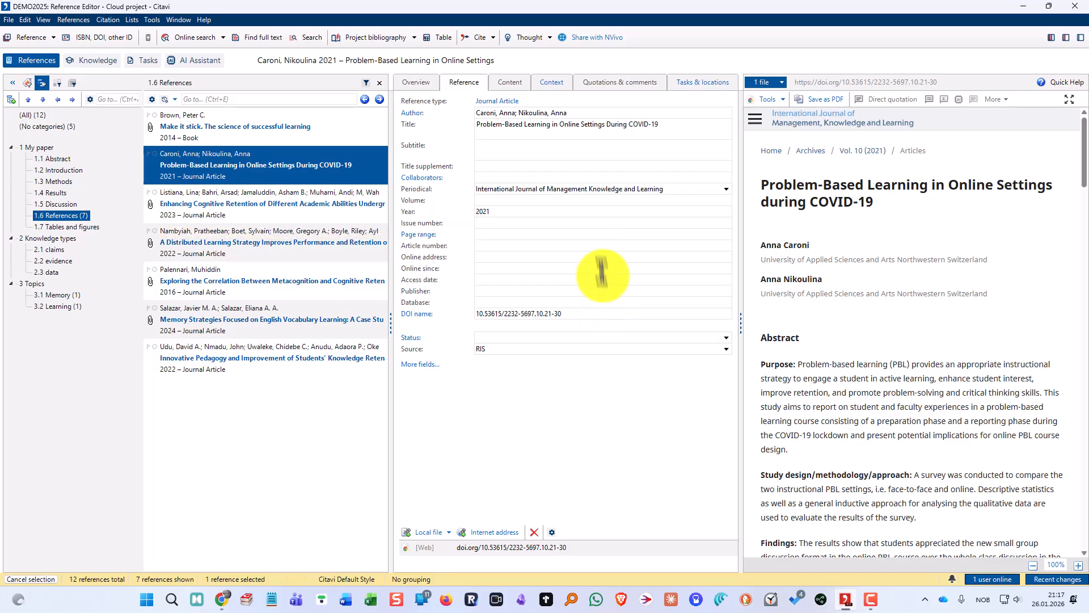
Step: Open the table view and update the references from "Export to Excel from Citavi.xlsx" in the Excel export folder under Downloads
click(440, 38)
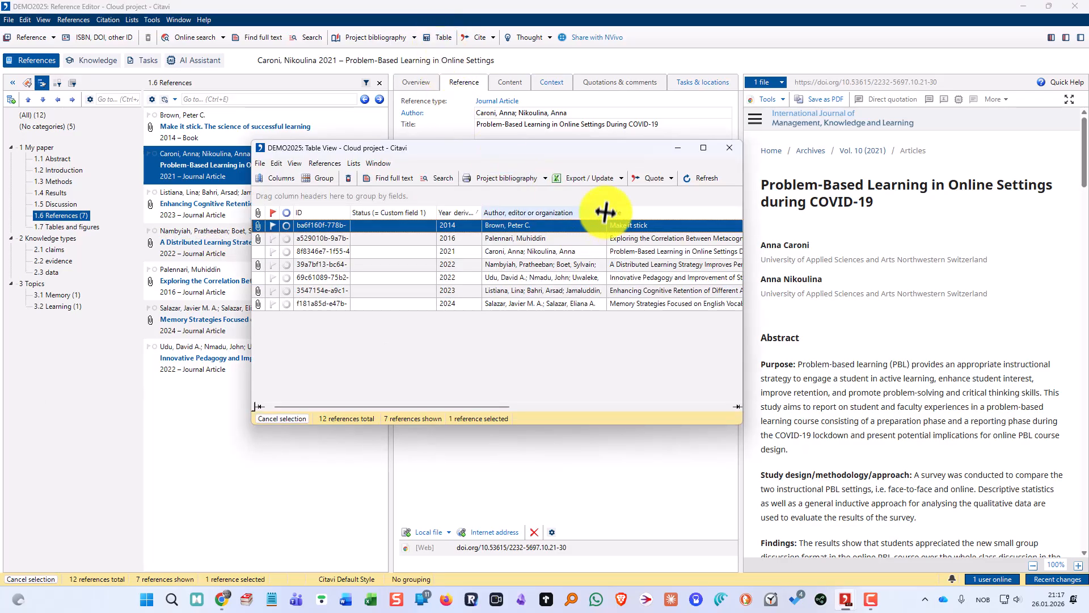
click(600, 179)
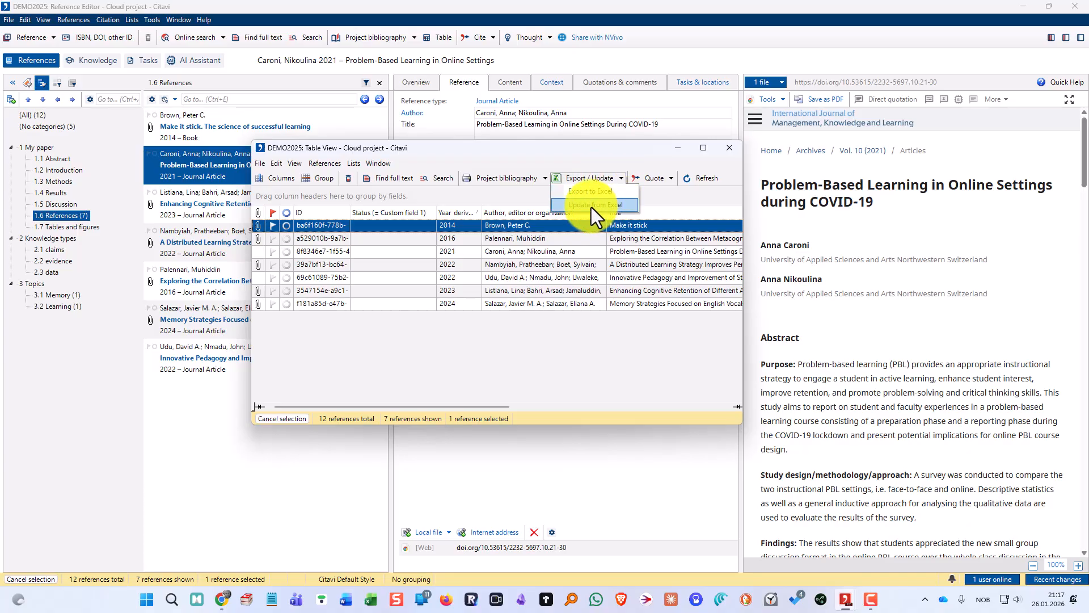
click(591, 205)
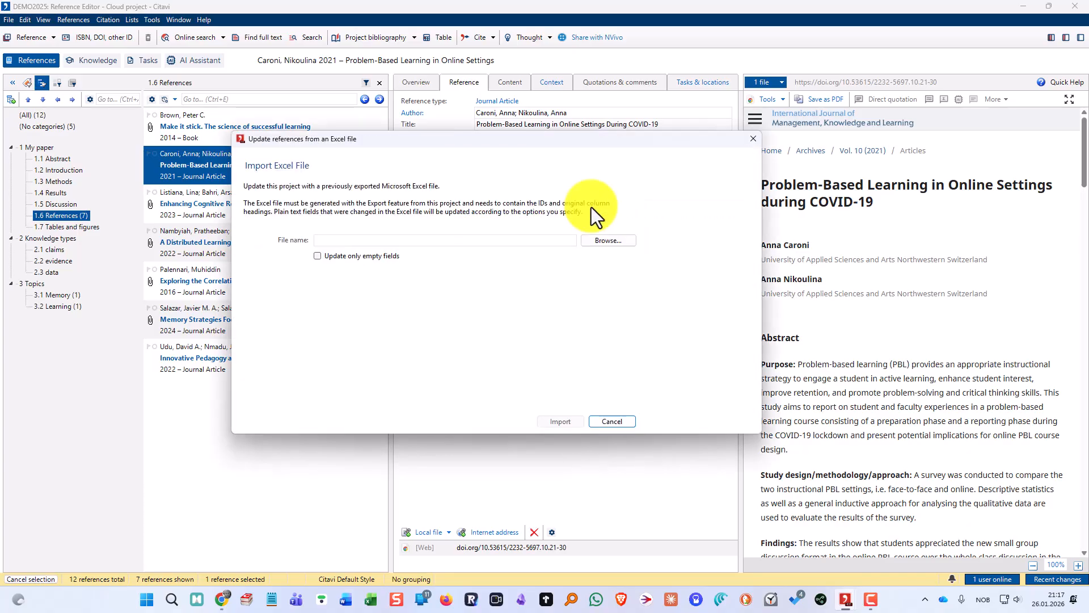
click(608, 240)
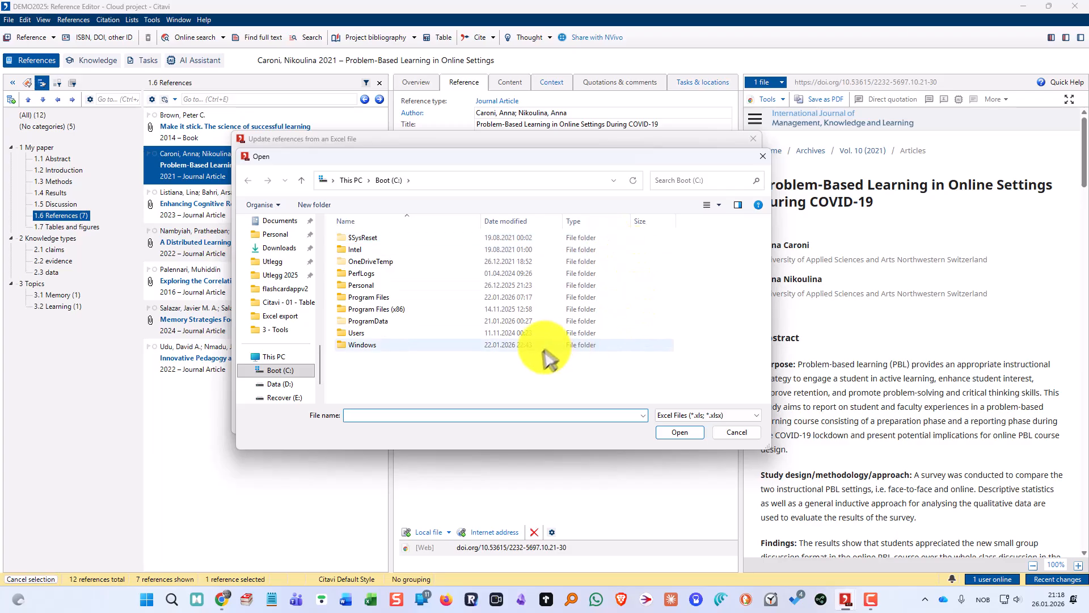
click(278, 247)
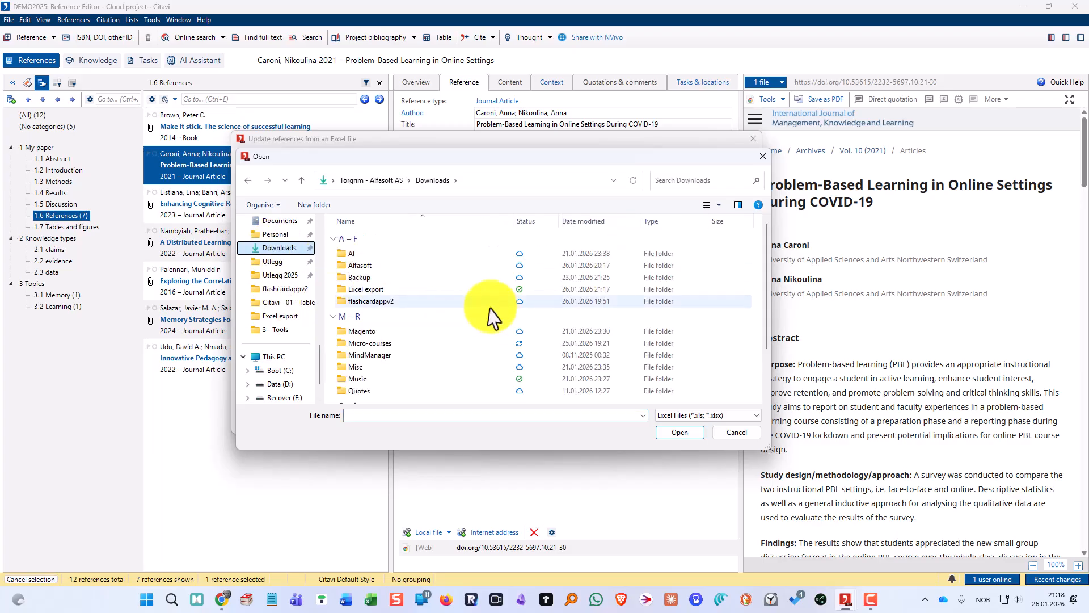
double_click(421, 287)
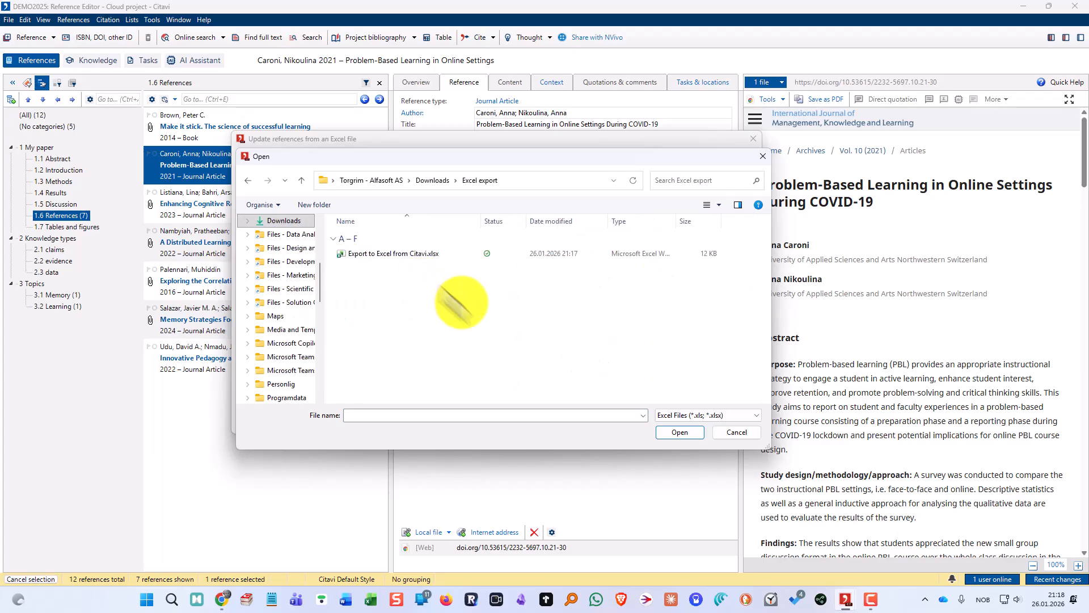
click(397, 253)
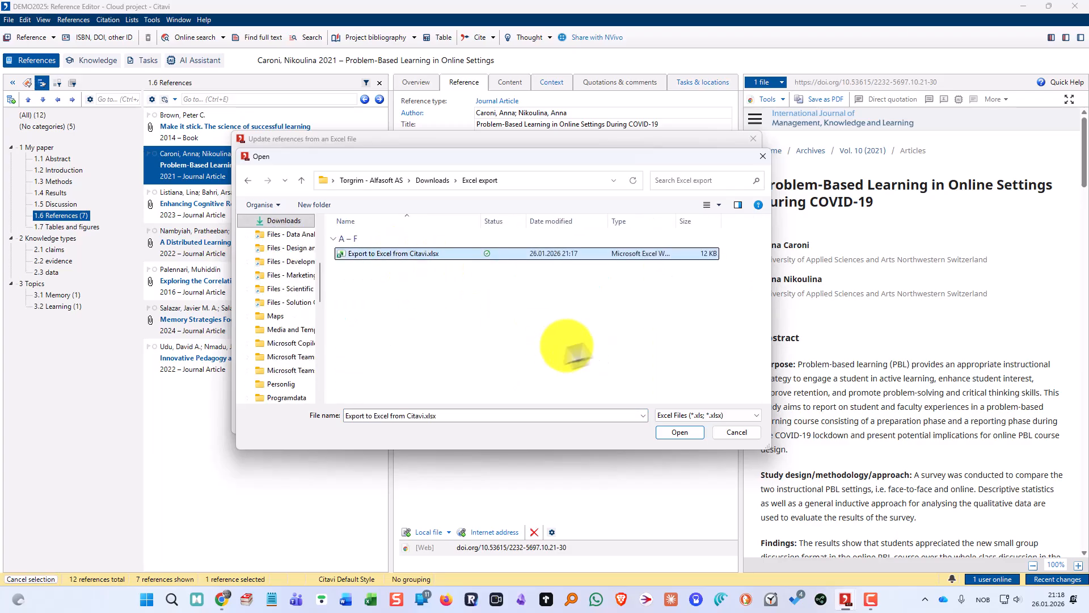
click(680, 433)
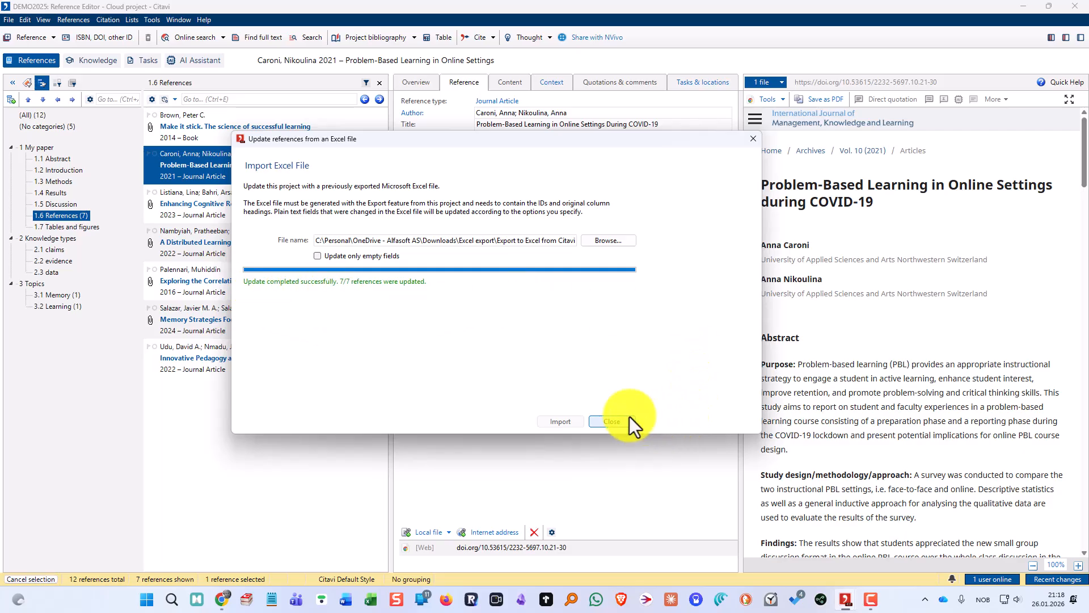
click(612, 421)
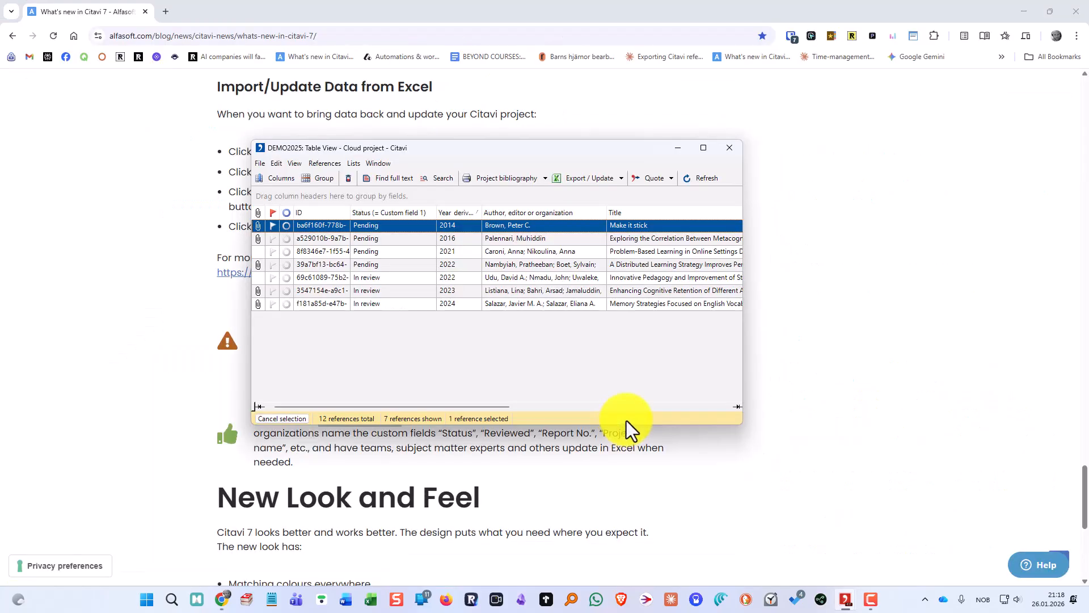
Step: Close the table view and check the Status field of the references in category 1.6, from "Make it stick" to the last article
click(730, 149)
key(alt+Tab)
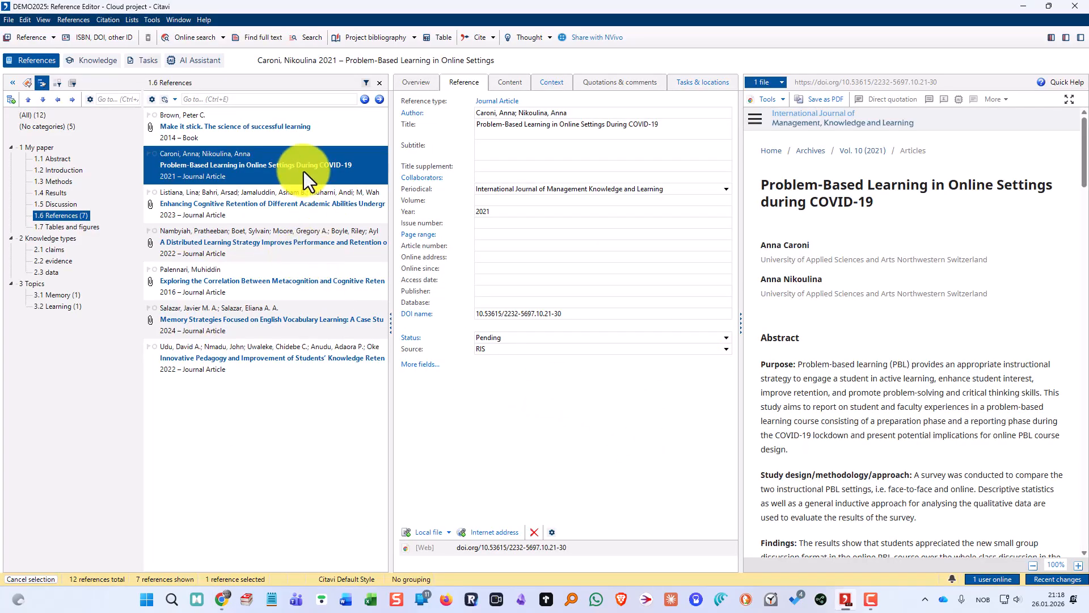
click(280, 131)
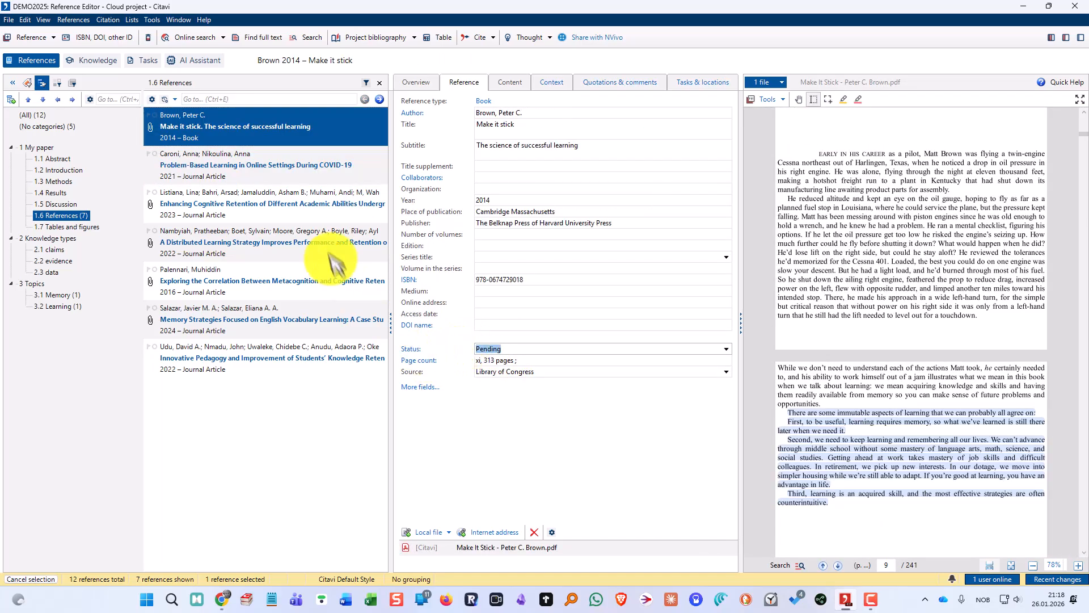
click(281, 204)
click(300, 240)
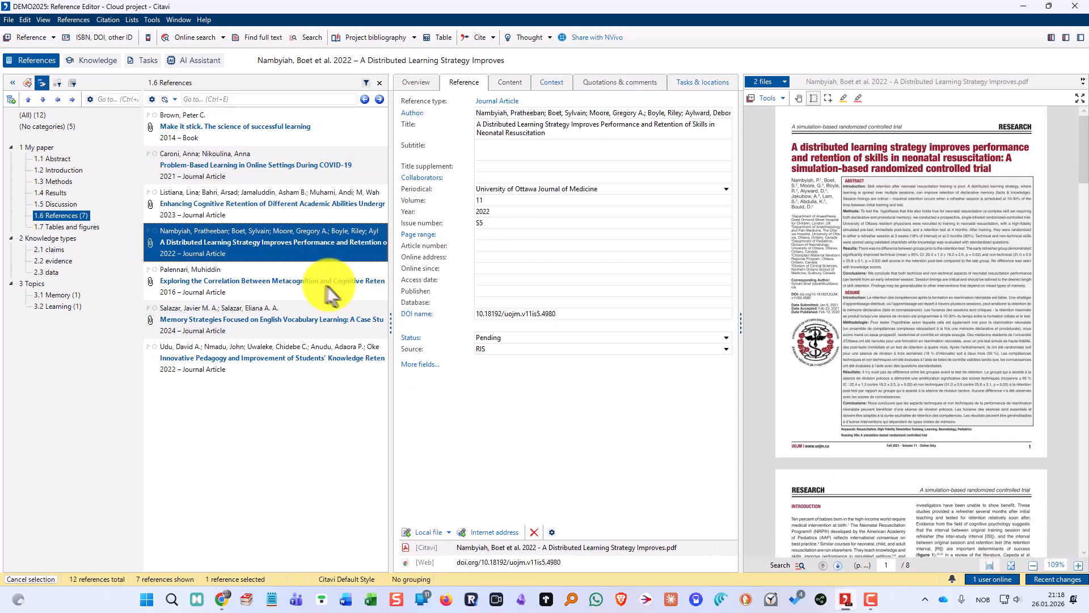
click(312, 282)
click(325, 318)
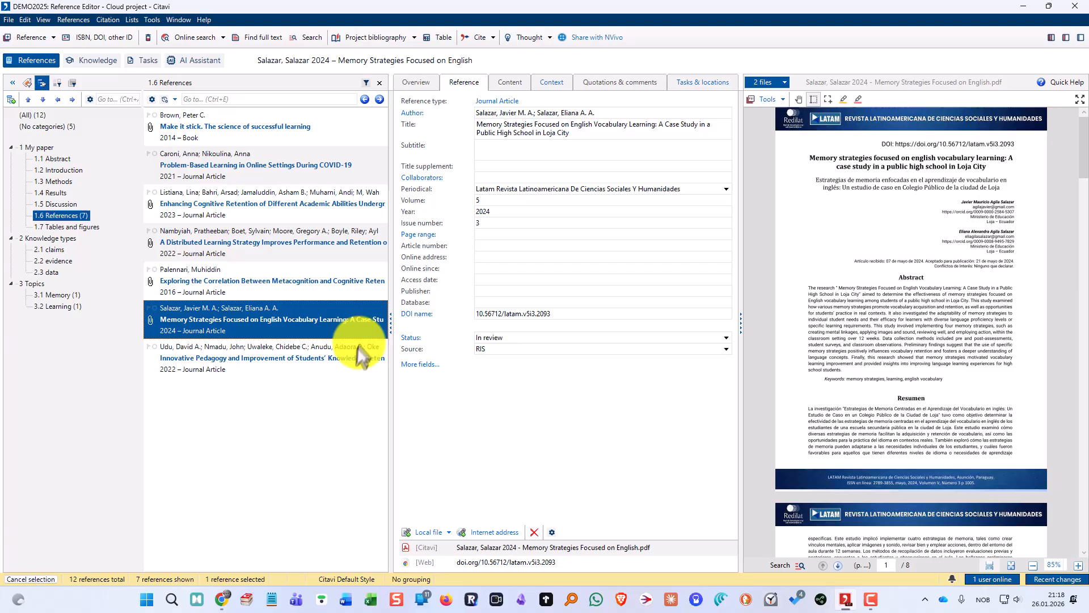
click(321, 353)
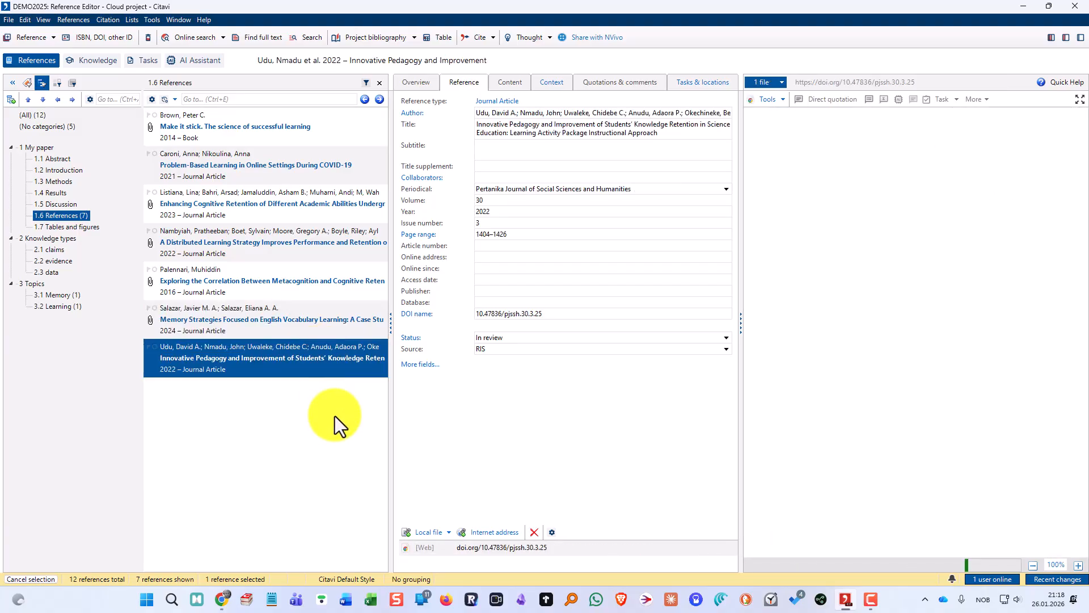